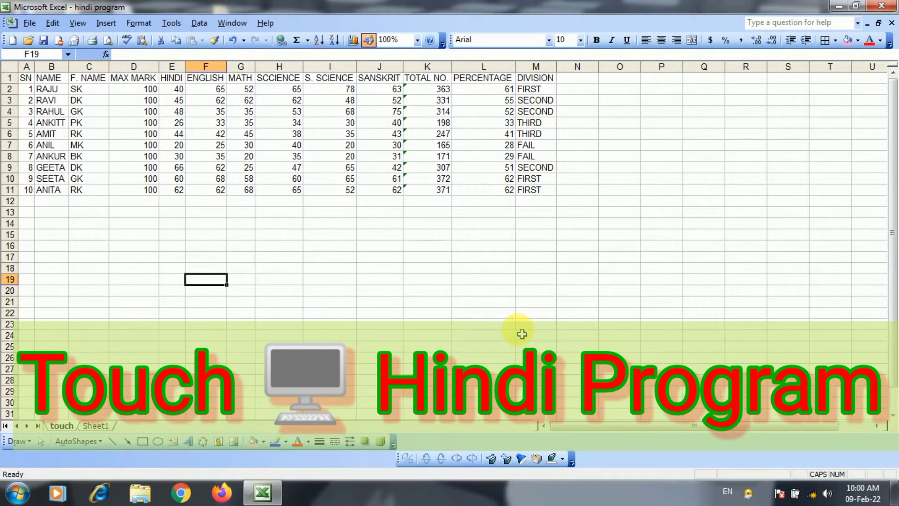
Select cell H21, then look over the Formula Auditing commands without running any
click(354, 324)
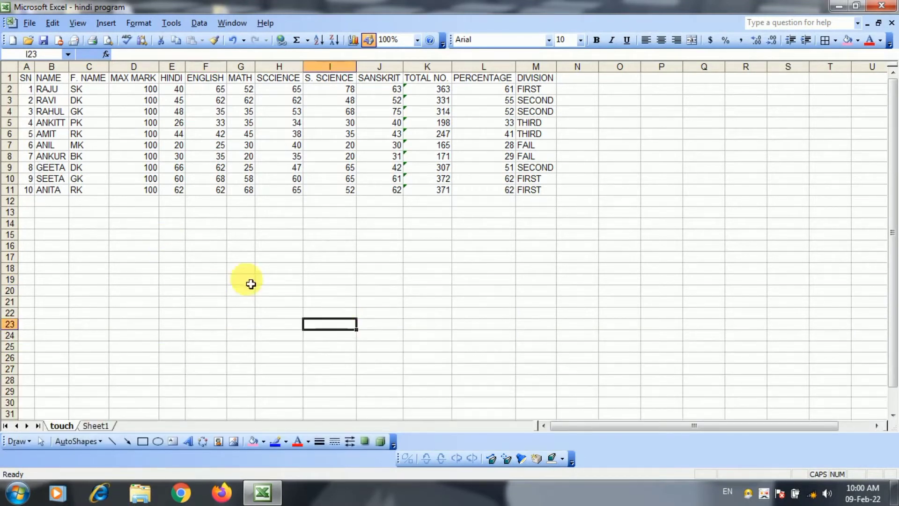
click(285, 302)
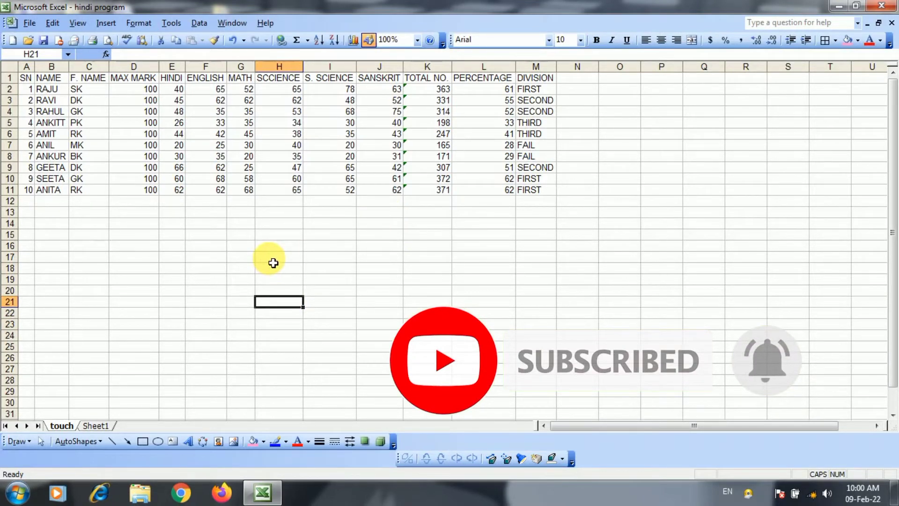
click(164, 29)
mouse_move(209, 176)
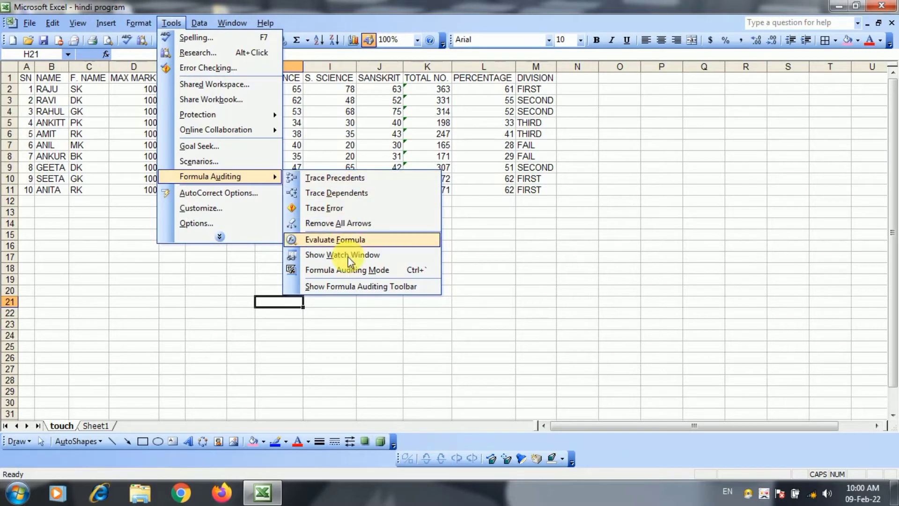
click(371, 329)
Start a SUM in H20 adding D2, E6, F3, F9, G5, H2 and H9
click(288, 292)
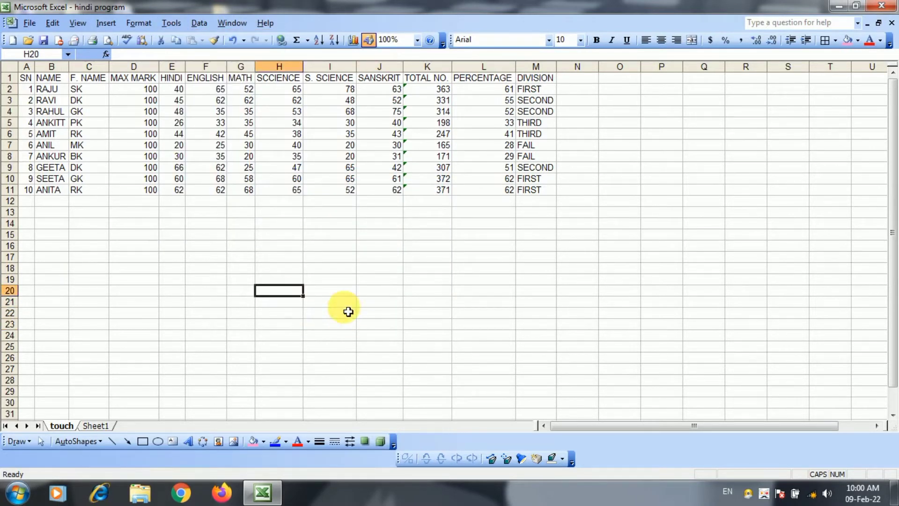
text(=SUM)
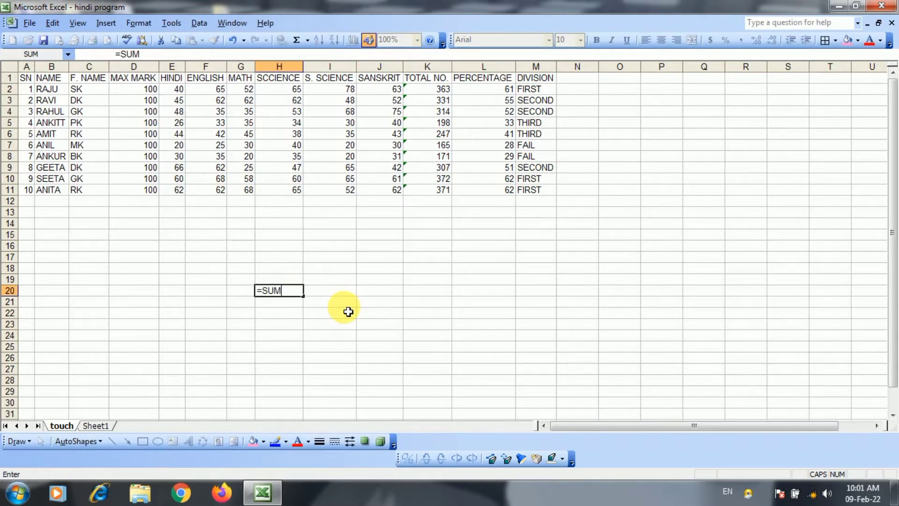
text(()
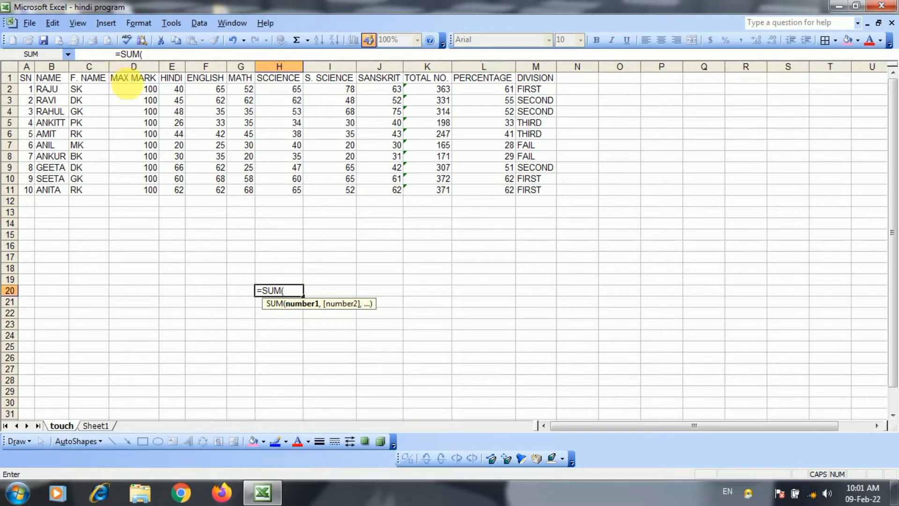
click(136, 91)
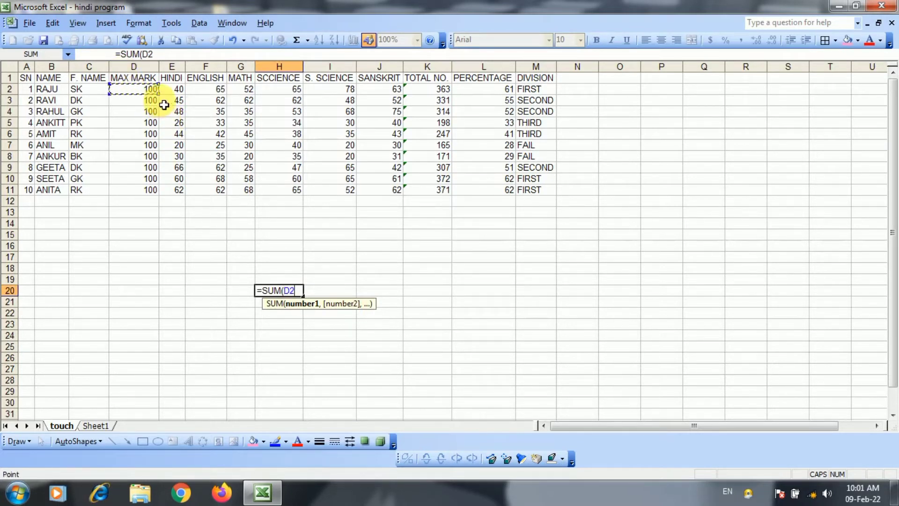
text(+)
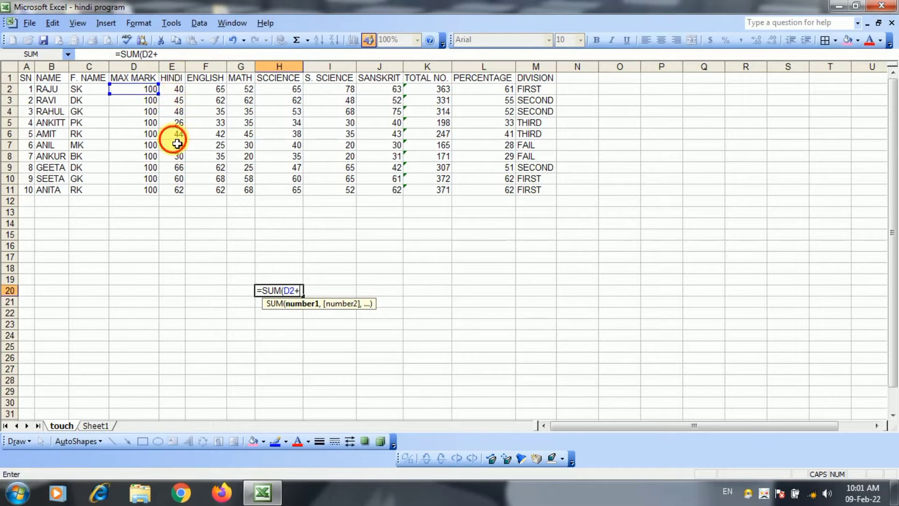
click(178, 135)
text(+)
click(206, 100)
text(+)
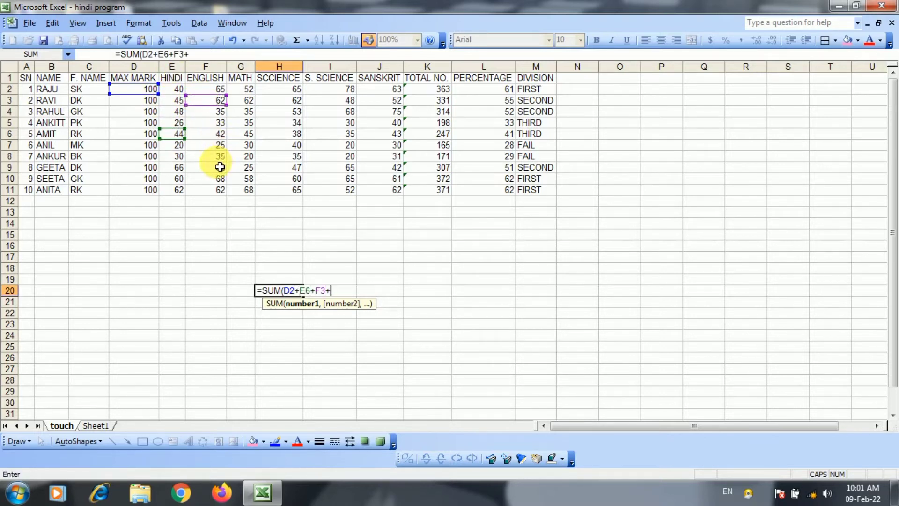
click(206, 167)
text(+)
click(241, 123)
text(+)
click(281, 89)
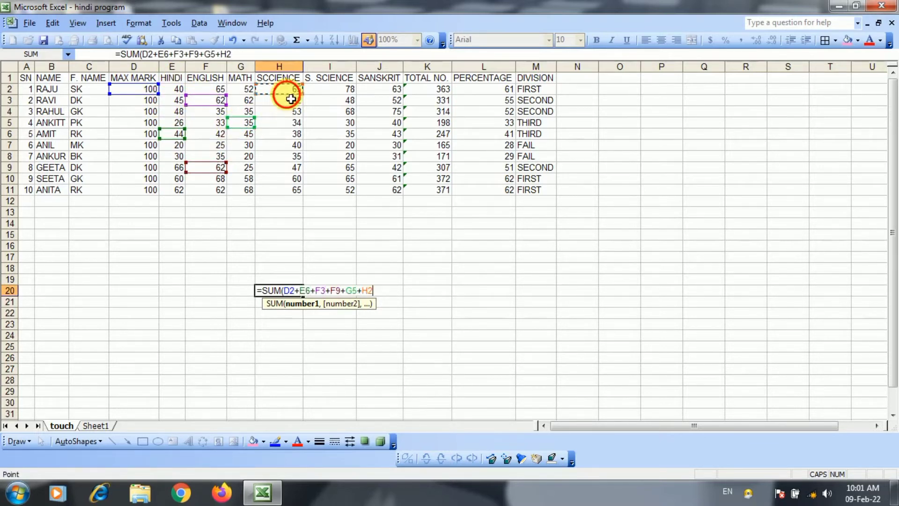
text(+)
click(291, 167)
text(+)
Add I5, J3, J8, K6, K3, L2 and L11, then close and commit the formula
click(328, 122)
text(+)
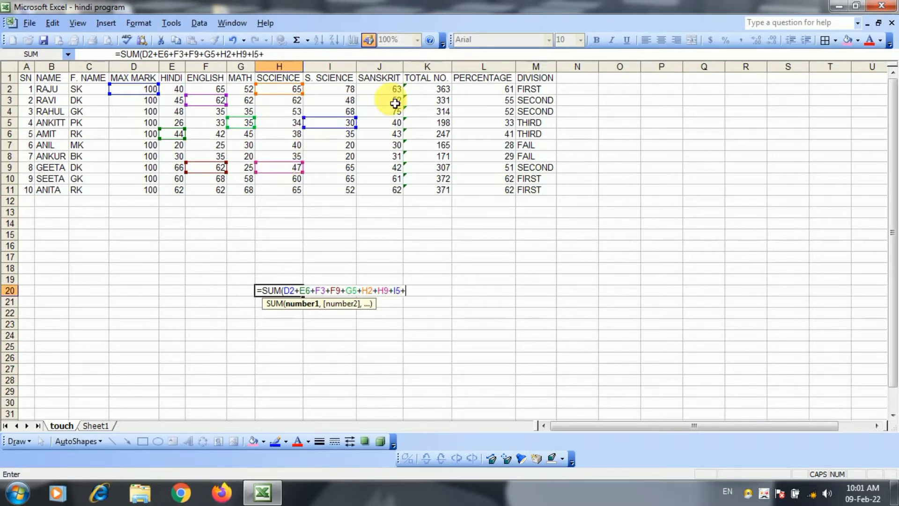
click(395, 100)
text(+)
click(394, 156)
text(+)
click(431, 134)
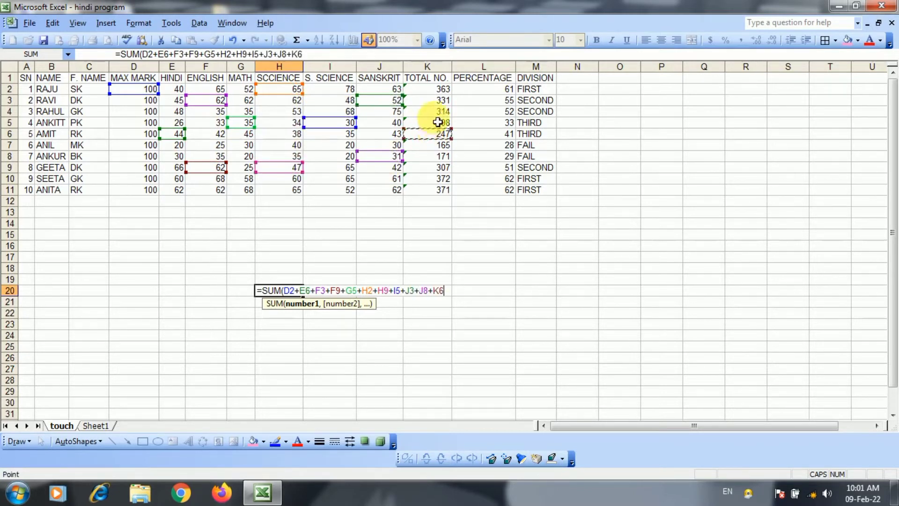
text(+)
click(435, 100)
text(+)
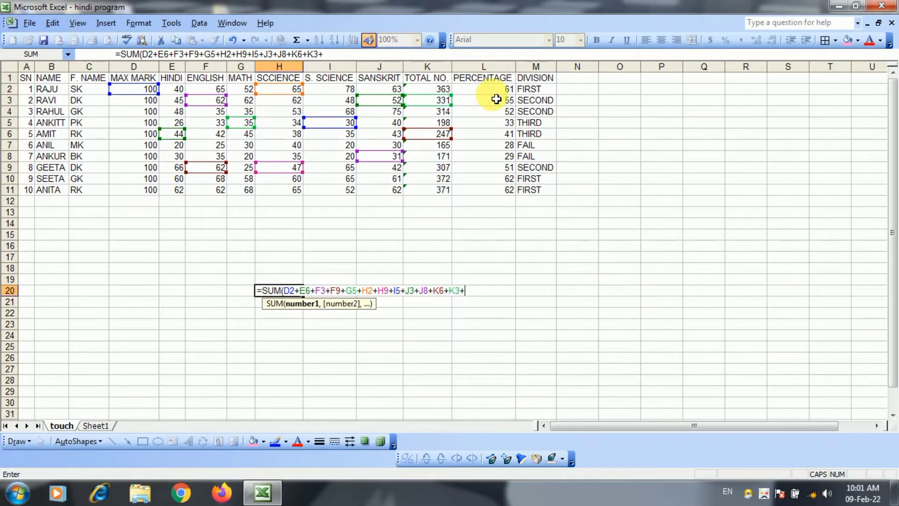
click(500, 93)
text(+)
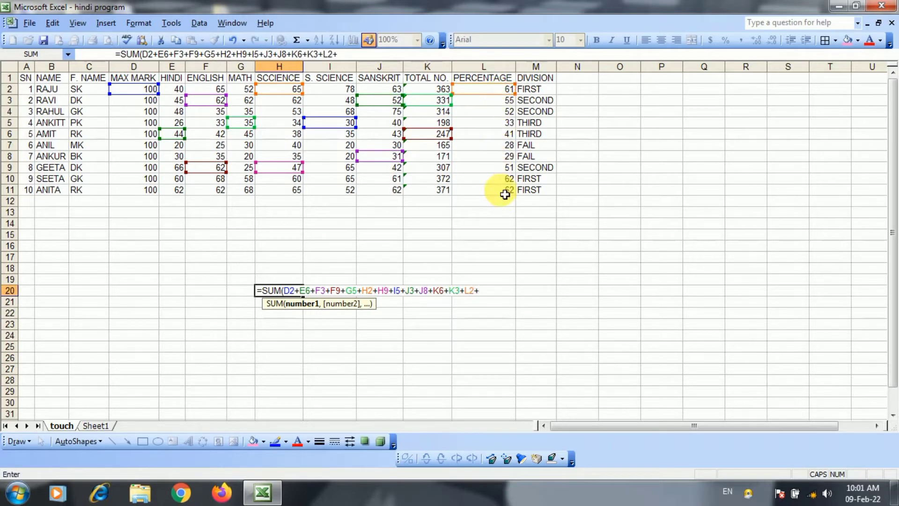
click(503, 190)
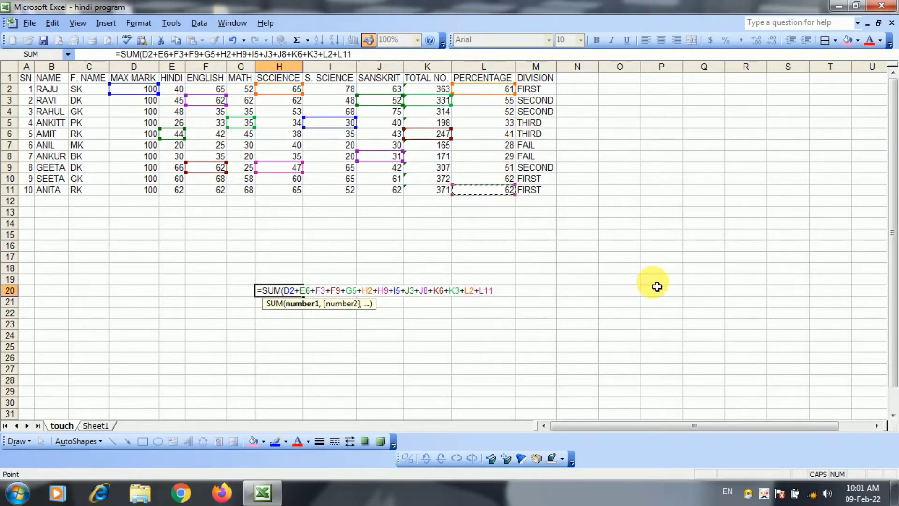
text())
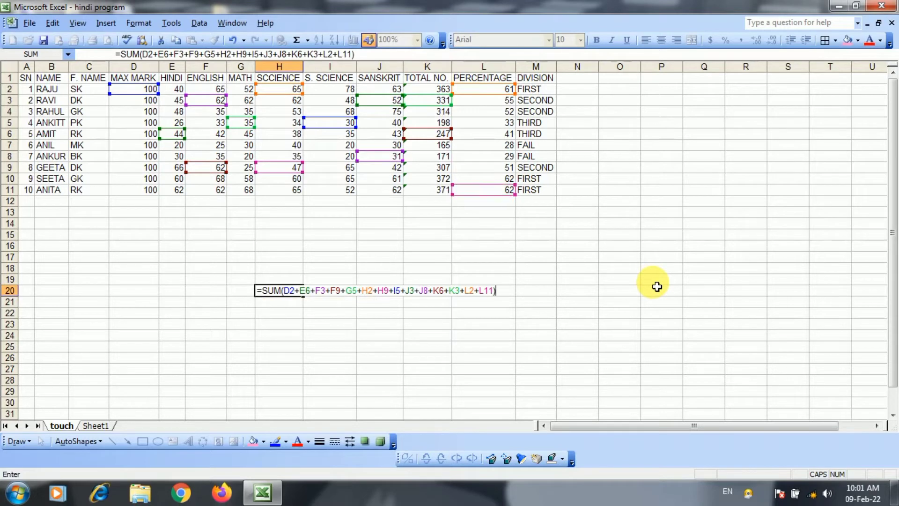
key(Return)
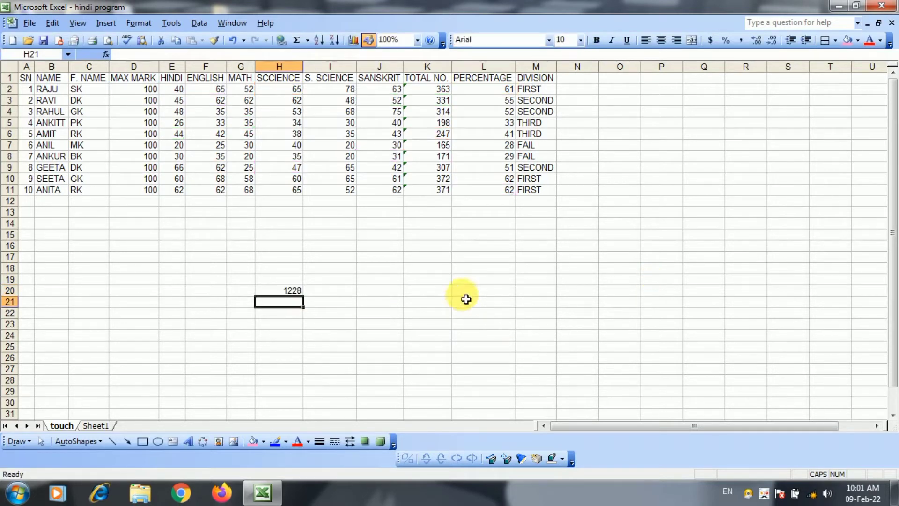
click(302, 291)
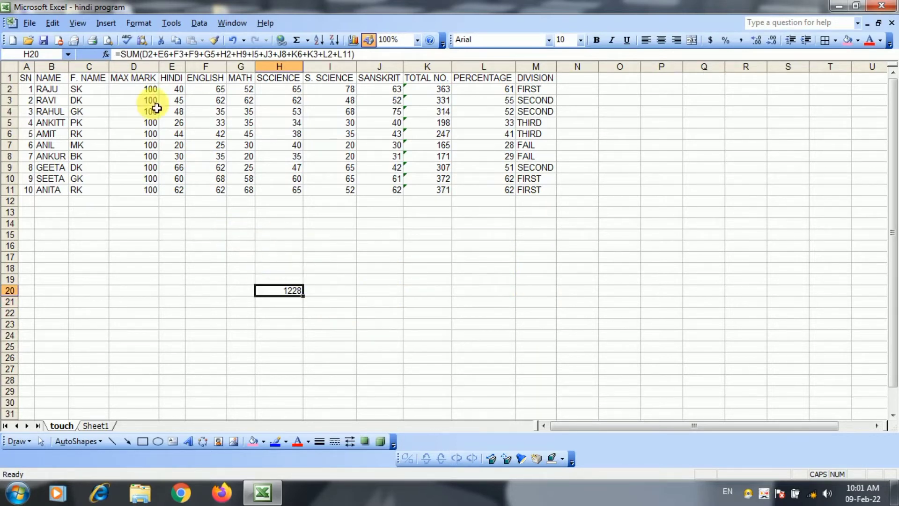
click(170, 23)
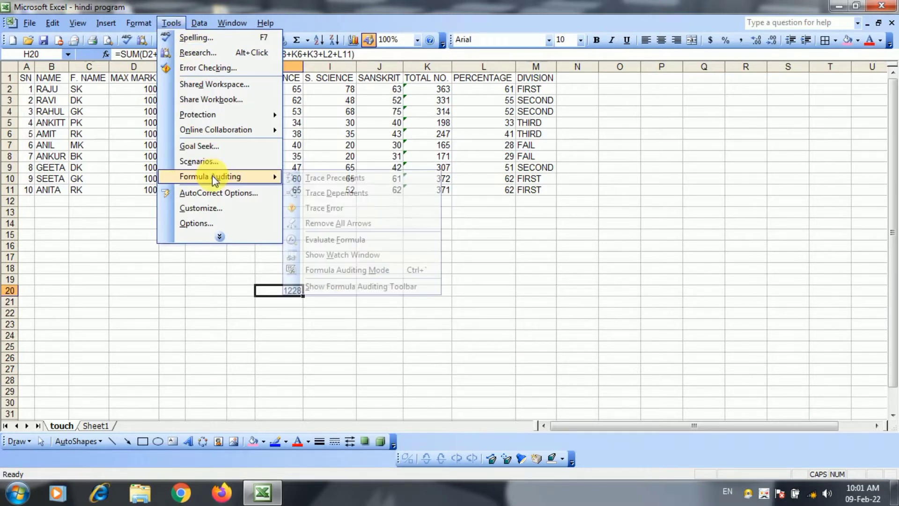
mouse_move(210, 176)
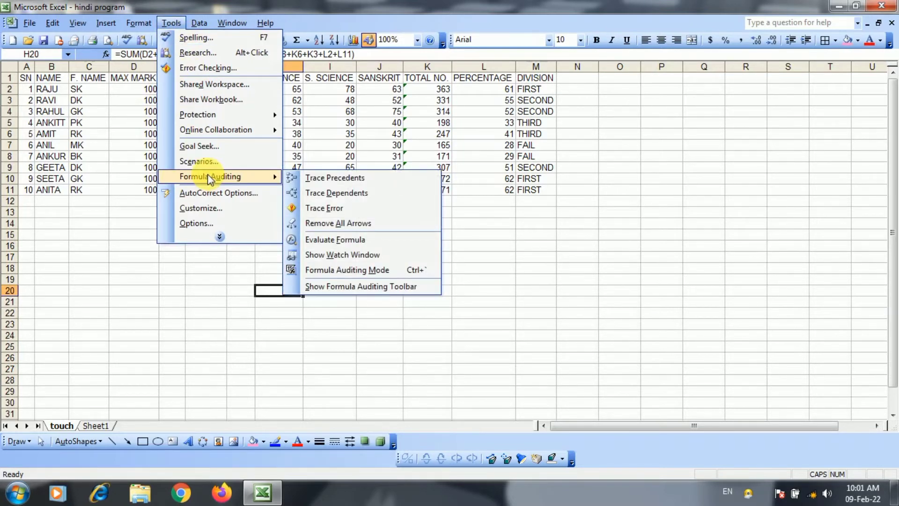
click(342, 178)
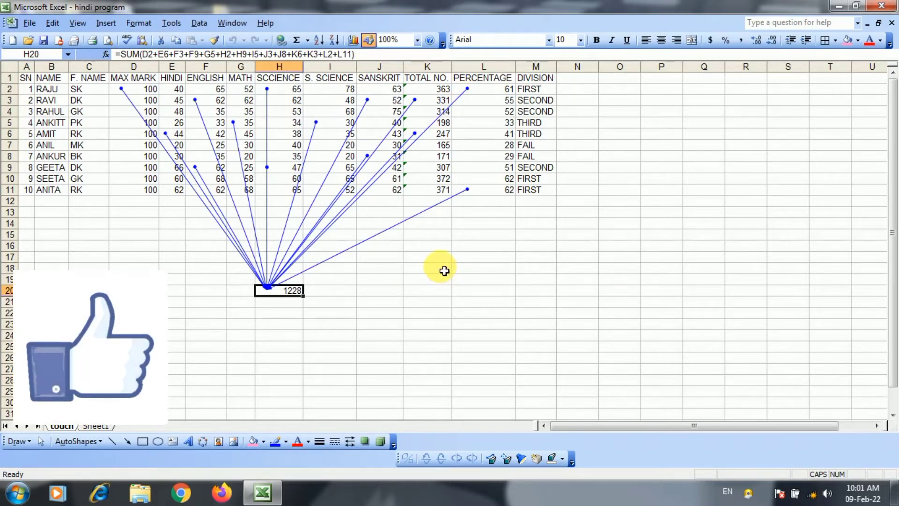
click(171, 23)
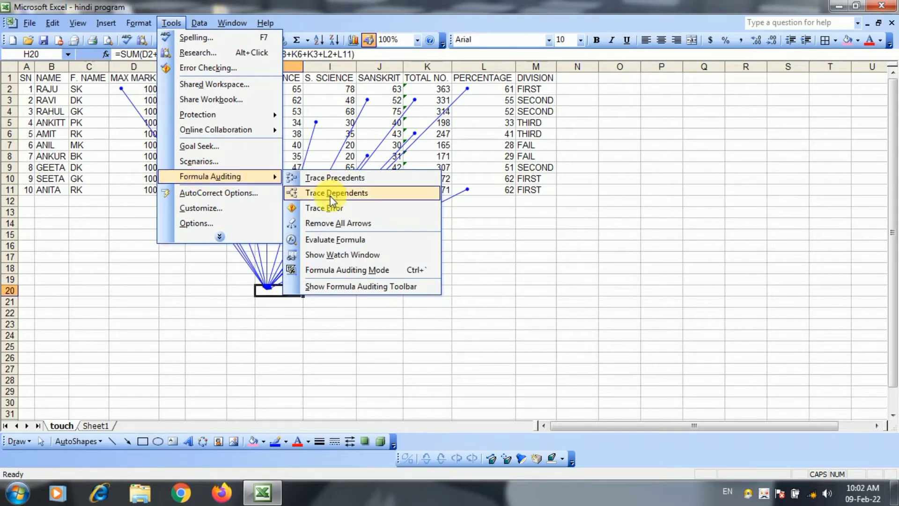
click(372, 227)
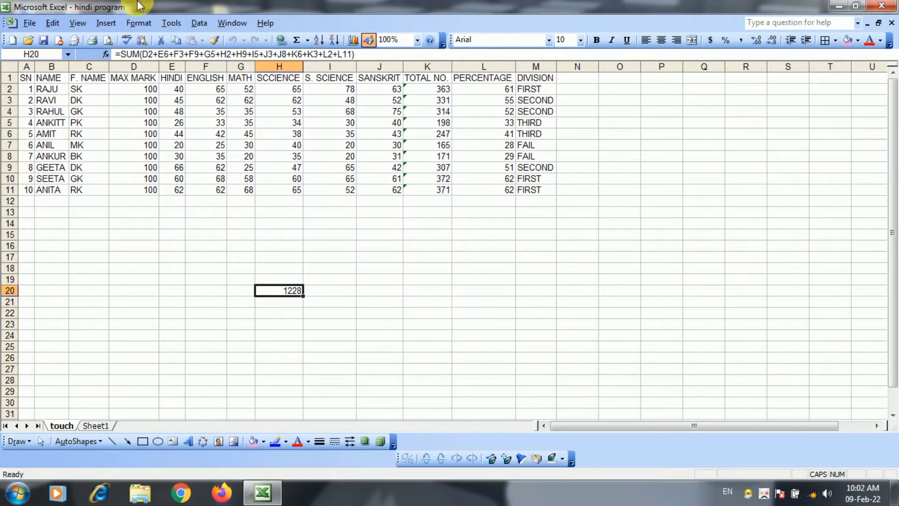
Trace D2's dependent arrow to the 1228 total in H20, then remove all arrows
click(170, 24)
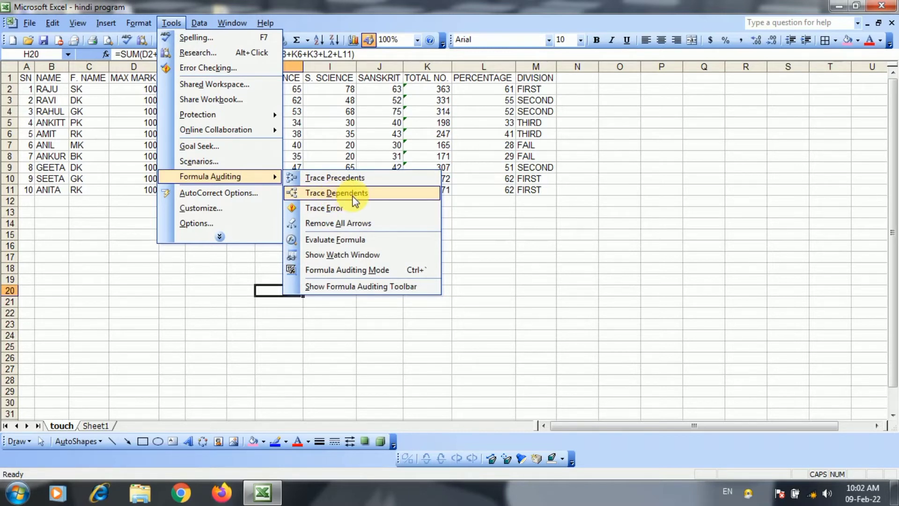
click(538, 199)
click(147, 94)
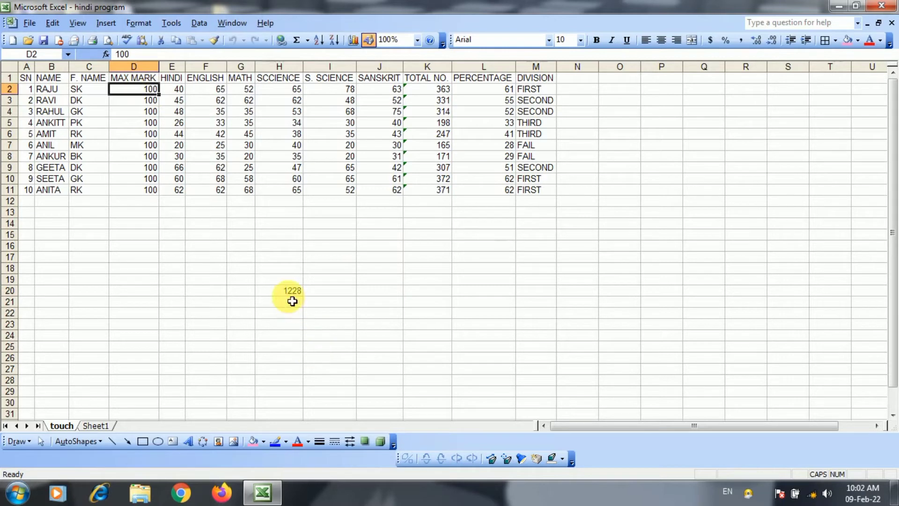
click(189, 28)
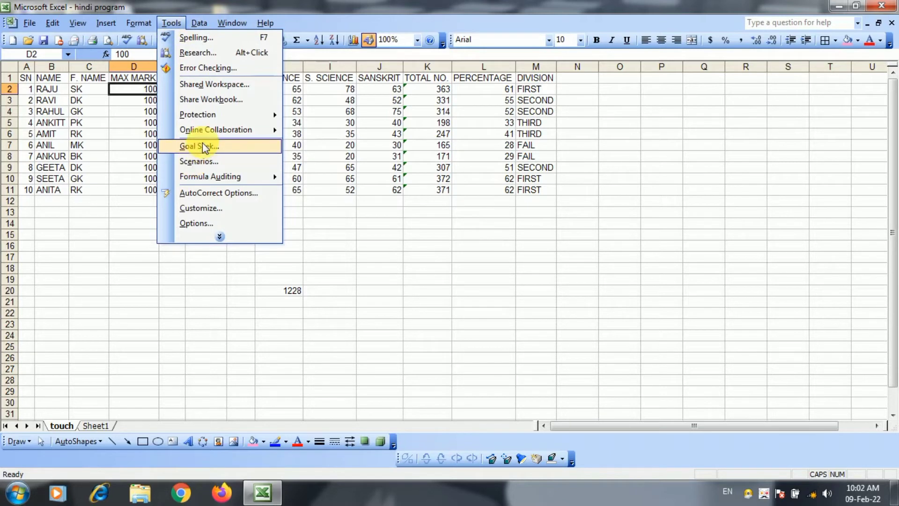
mouse_move(210, 176)
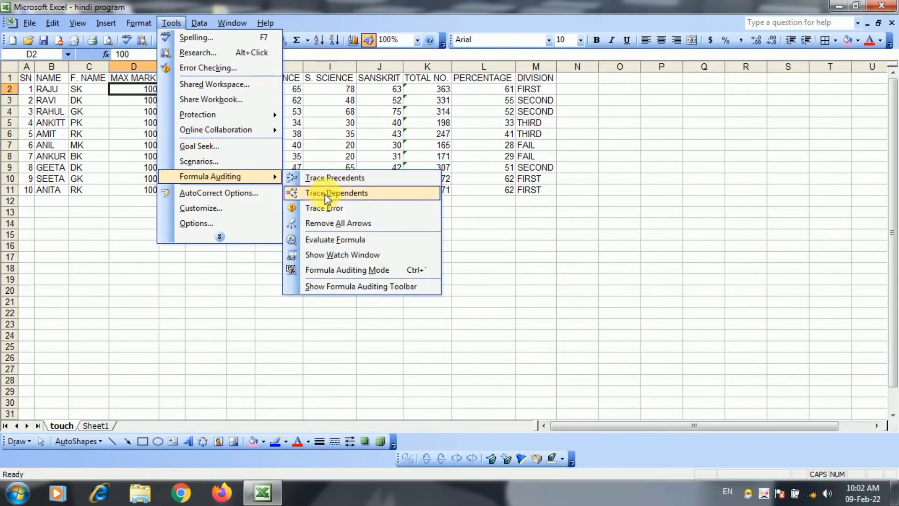
click(327, 194)
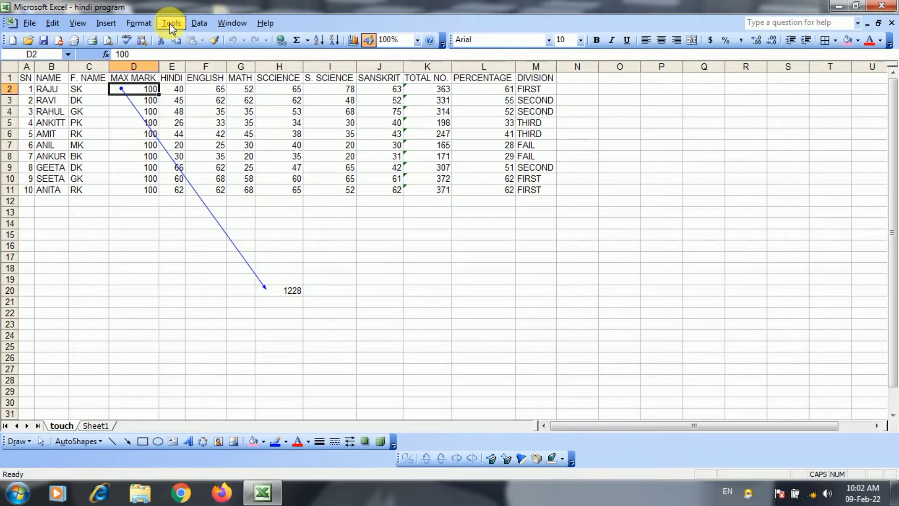
click(171, 23)
mouse_move(211, 176)
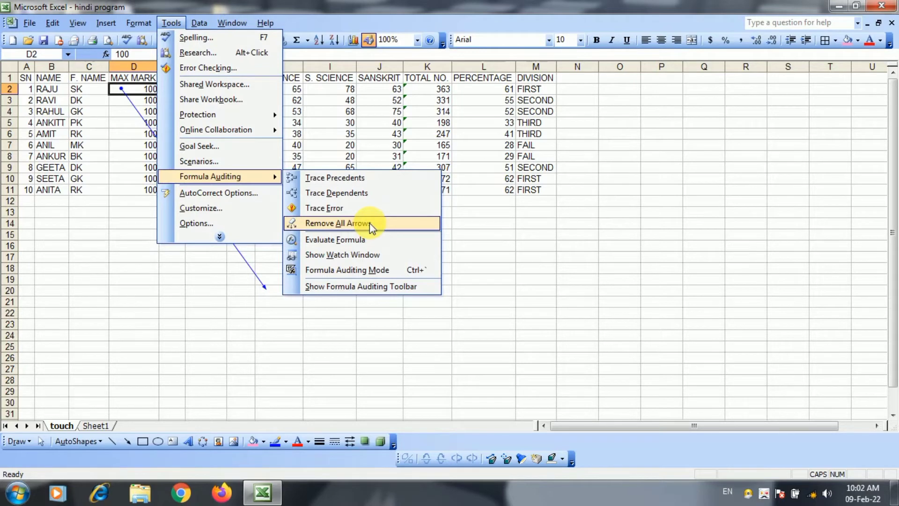
click(370, 223)
Trace dependents of the Hindi mark 44 in E6, showing arrows to K6 and H20
click(291, 296)
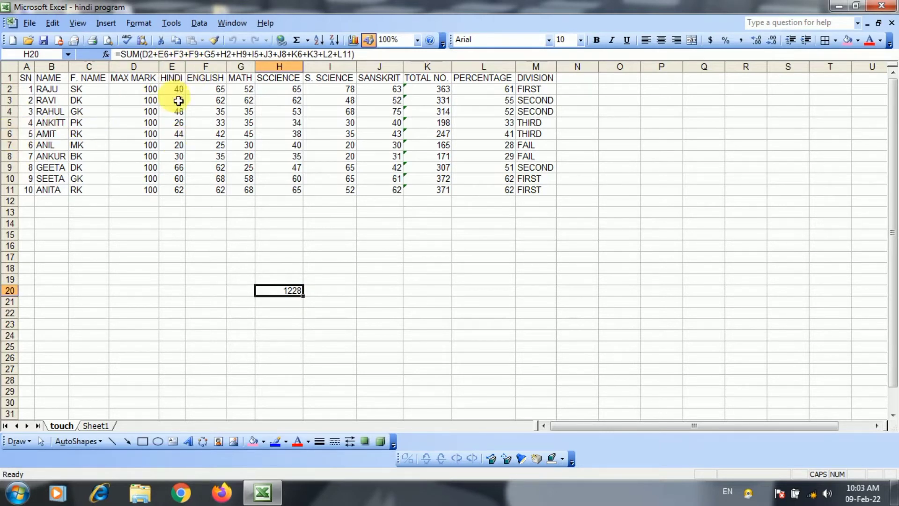
click(179, 147)
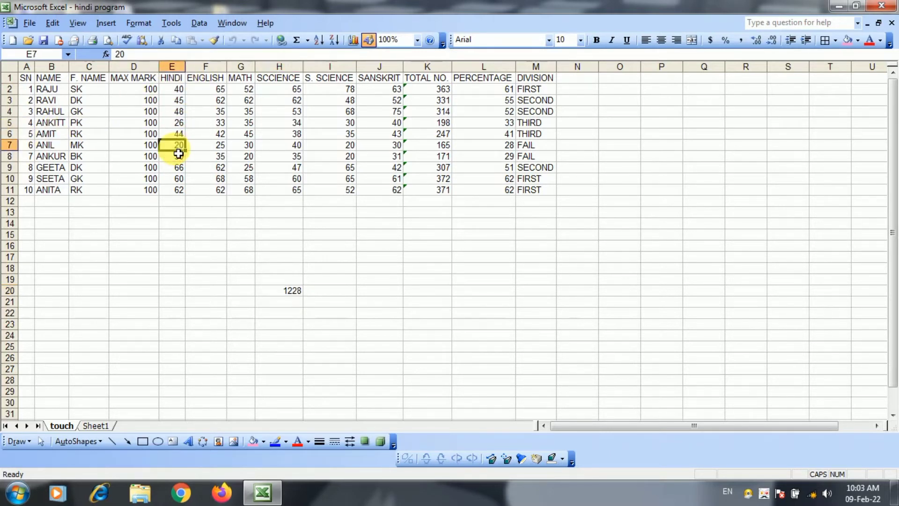
click(173, 134)
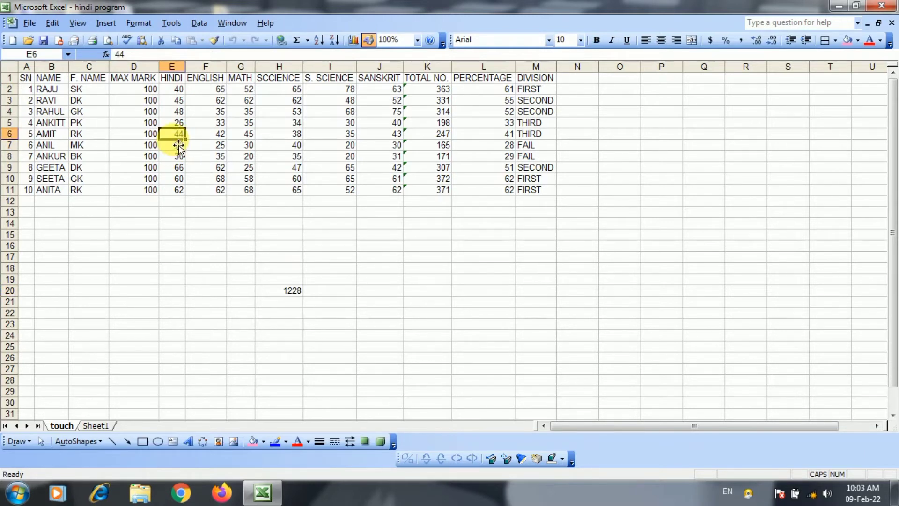
click(136, 23)
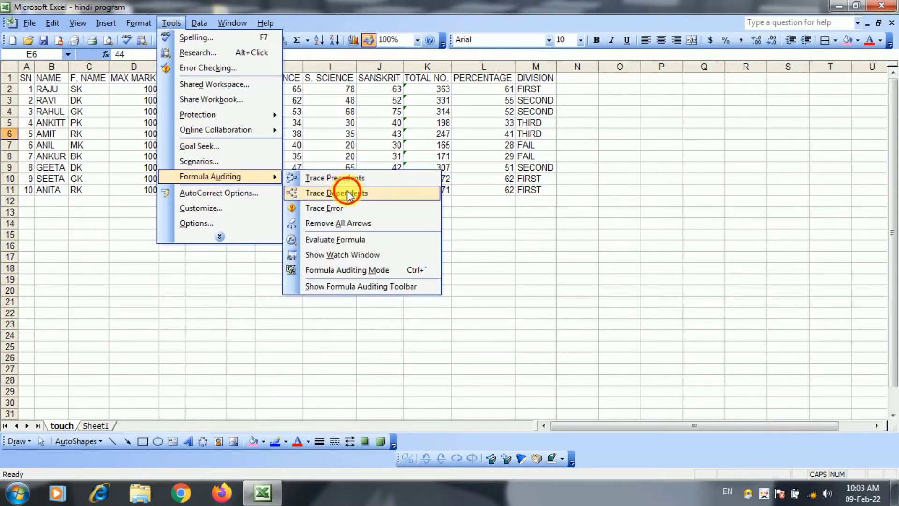
click(349, 193)
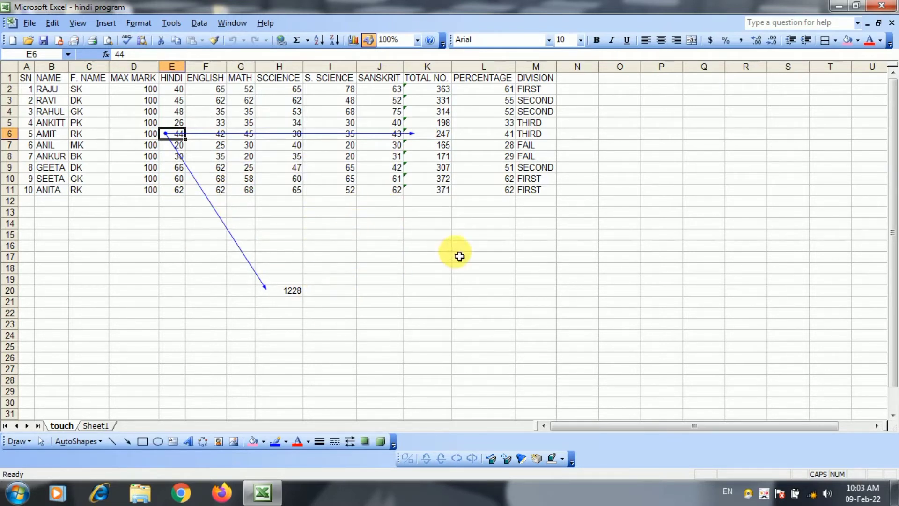
click(187, 336)
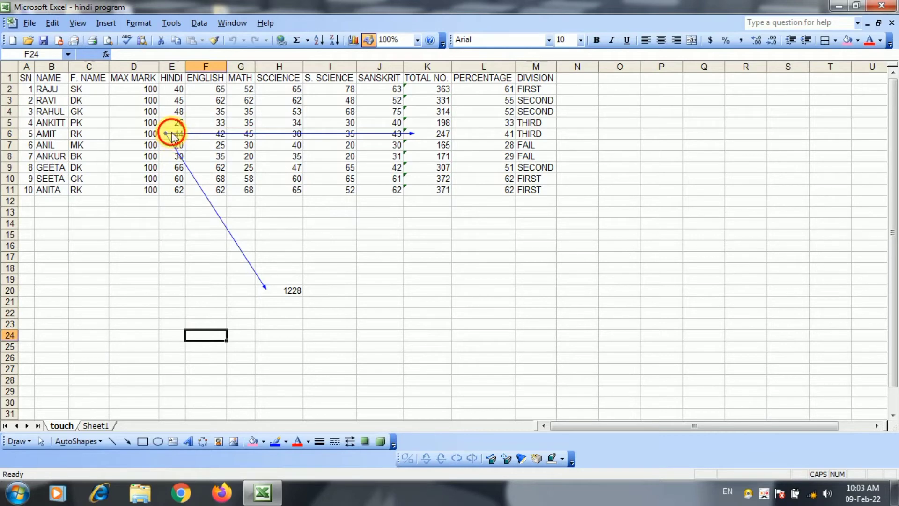
Clear E6's dependent arrows with Remove All Arrows and select an empty cell
click(171, 23)
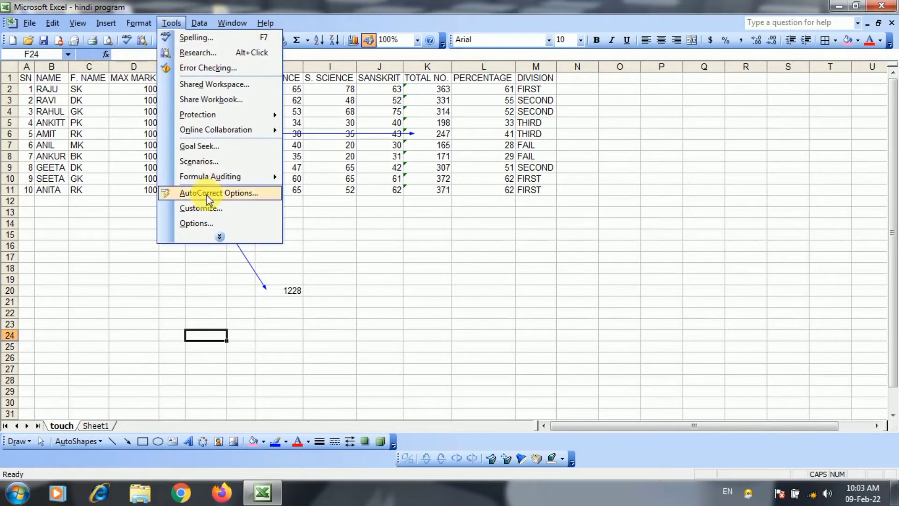
mouse_move(209, 177)
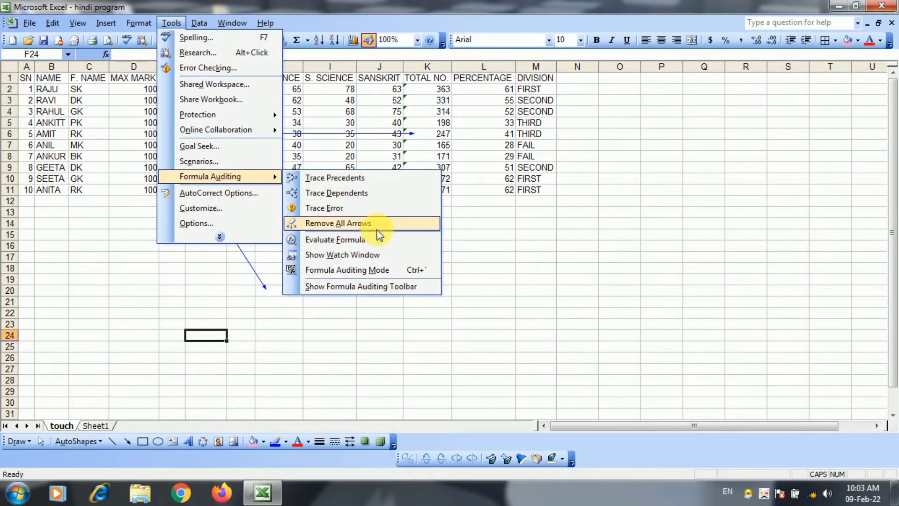
click(383, 224)
click(461, 256)
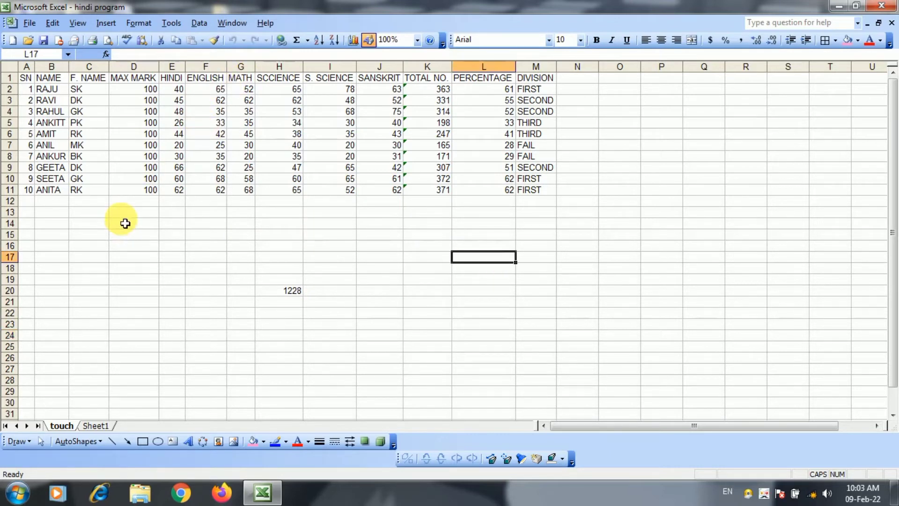
click(161, 27)
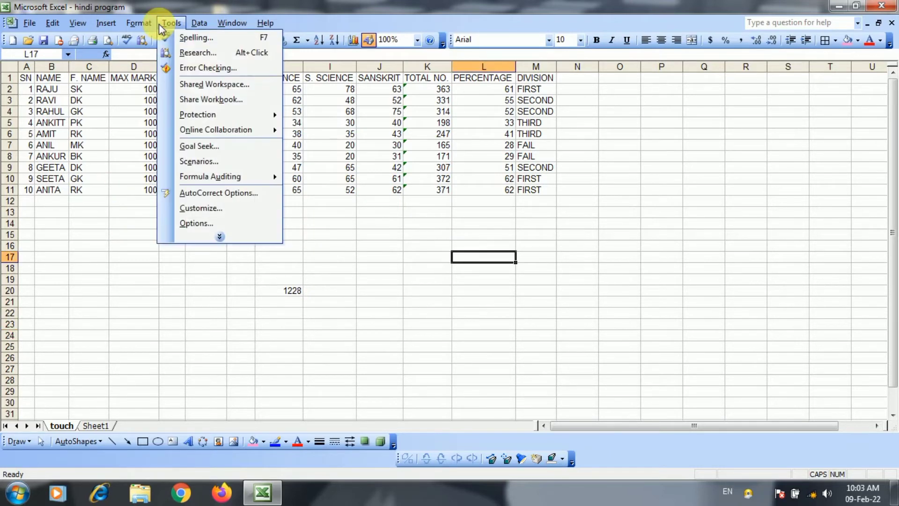
click(134, 302)
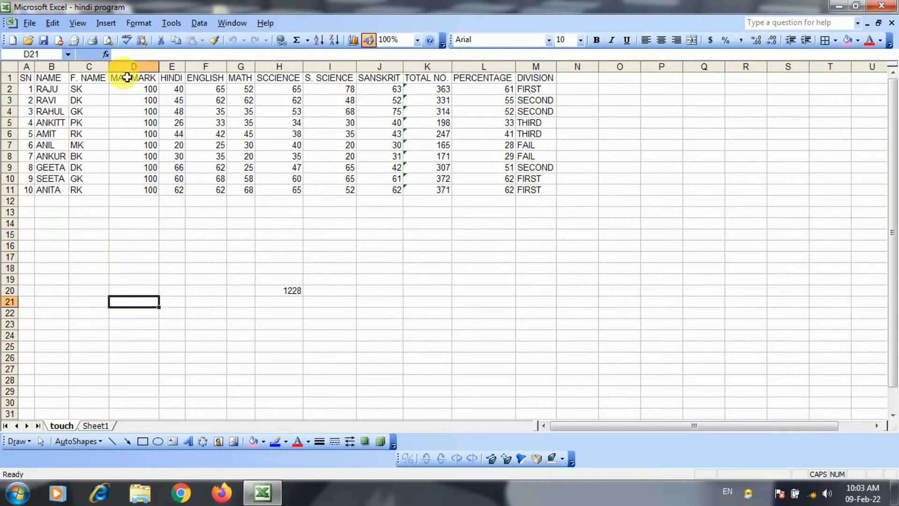
click(171, 23)
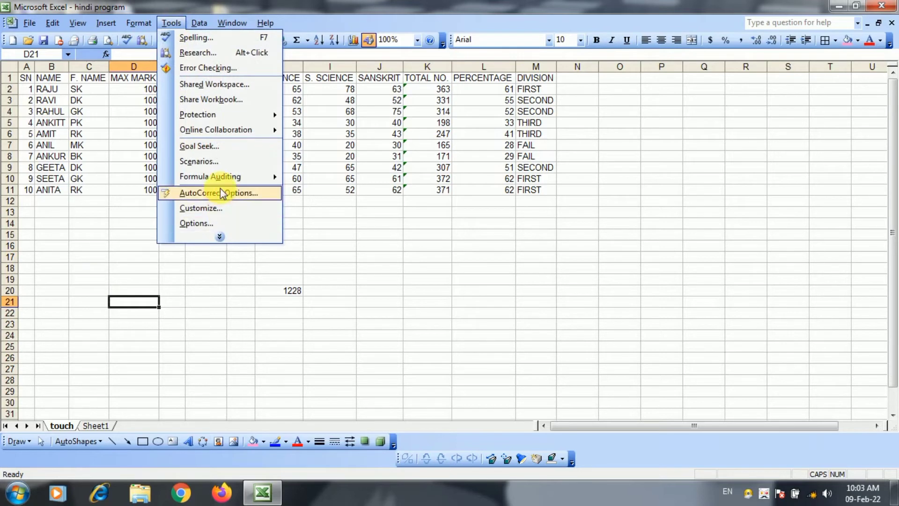
mouse_move(210, 177)
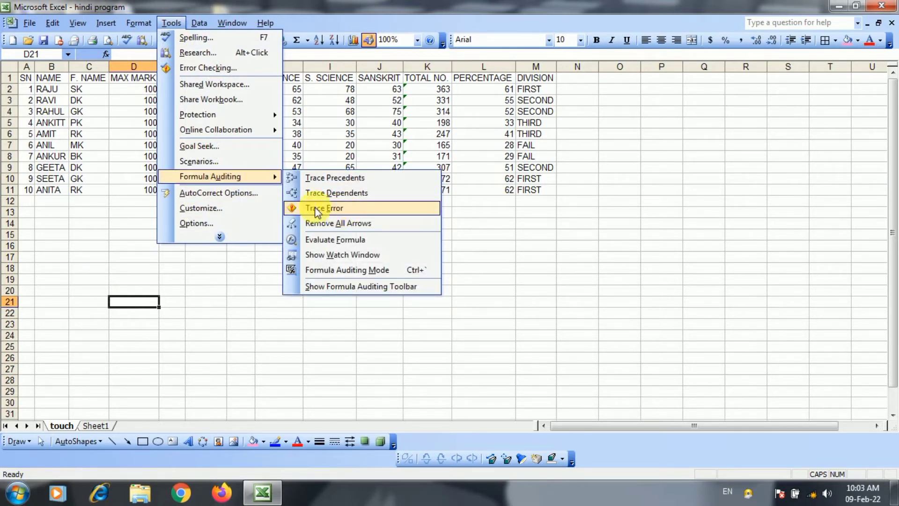
click(345, 210)
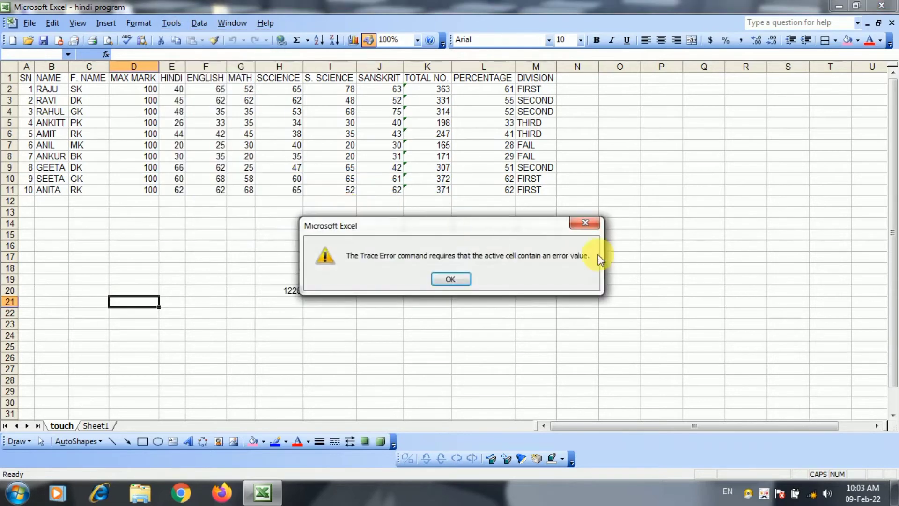
click(298, 292)
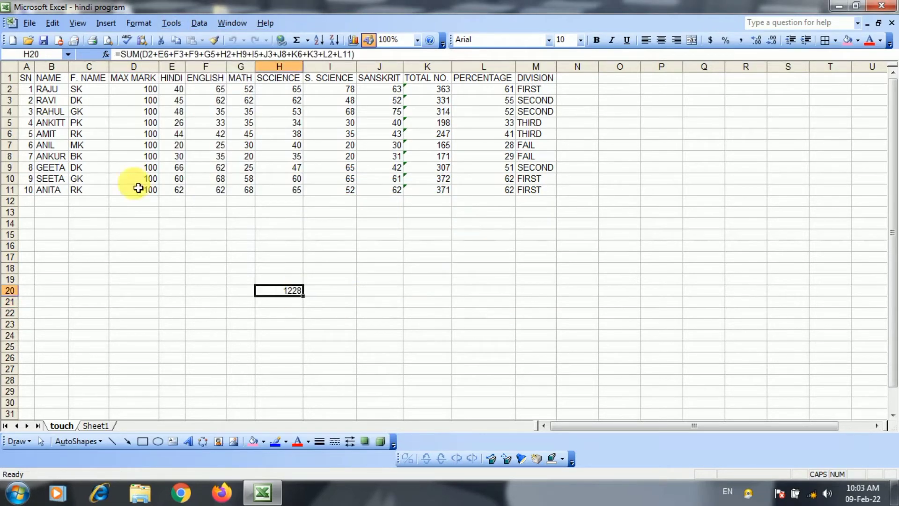
click(173, 23)
mouse_move(210, 176)
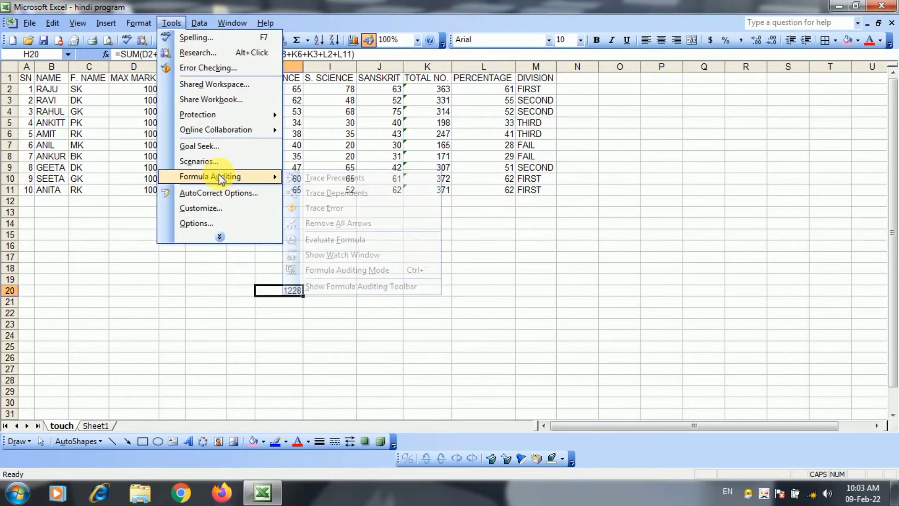
click(331, 213)
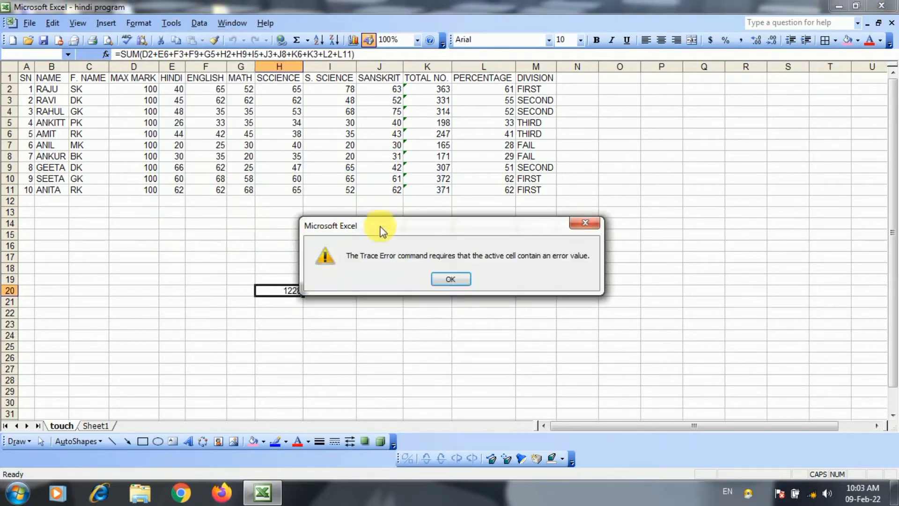
click(443, 279)
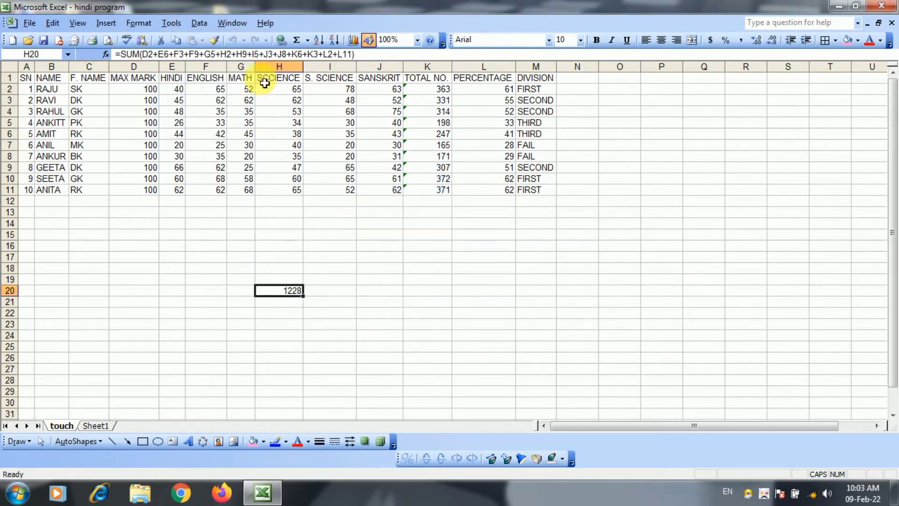
Open Evaluate Formula for H20's fourteen-cell SUM expression
click(199, 23)
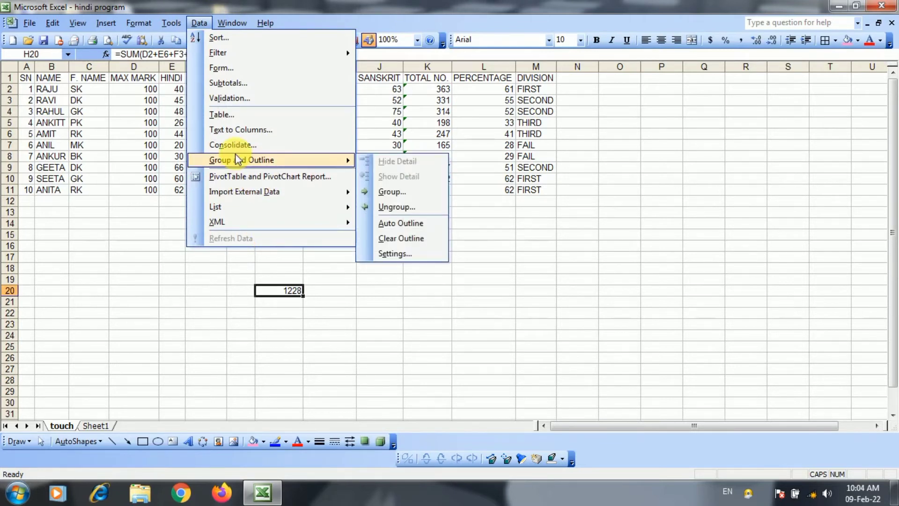
mouse_move(211, 176)
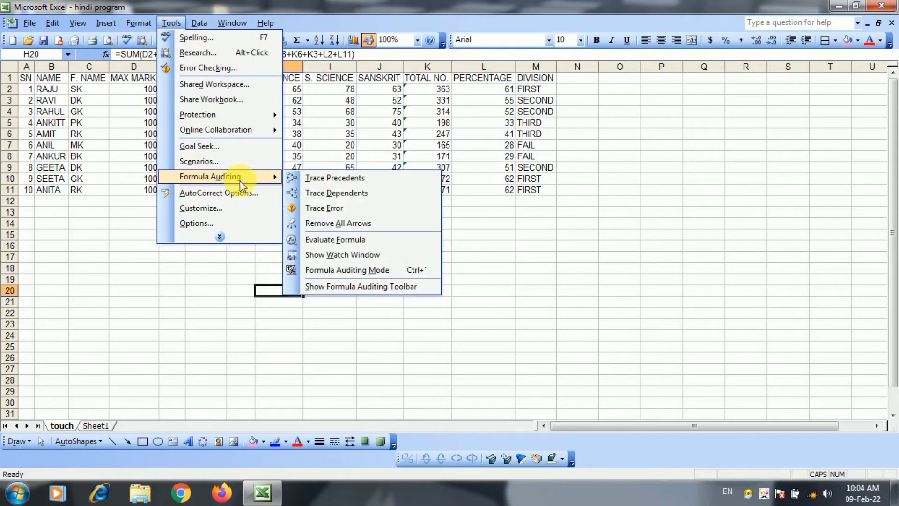
click(340, 240)
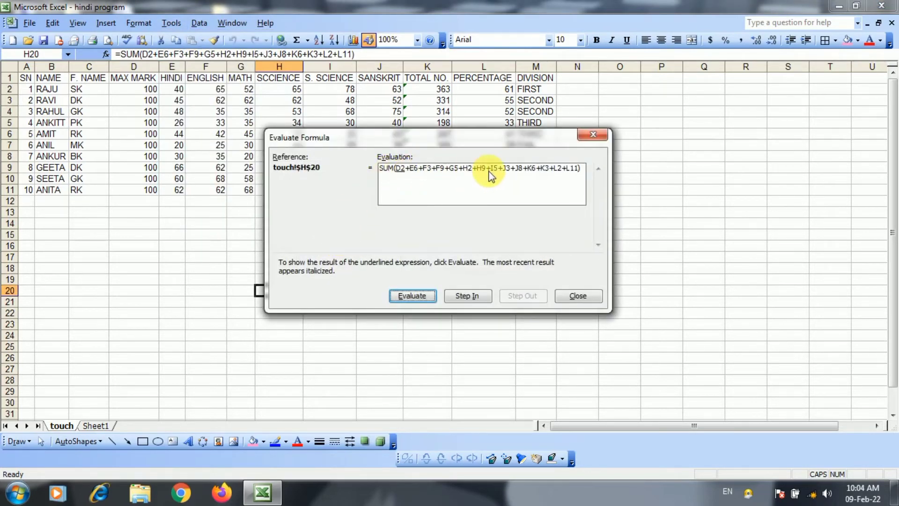
Evaluate H20's SUM term by term through D2 (100), E6 (44), F3 (62), F9 and H2 (65)
click(424, 300)
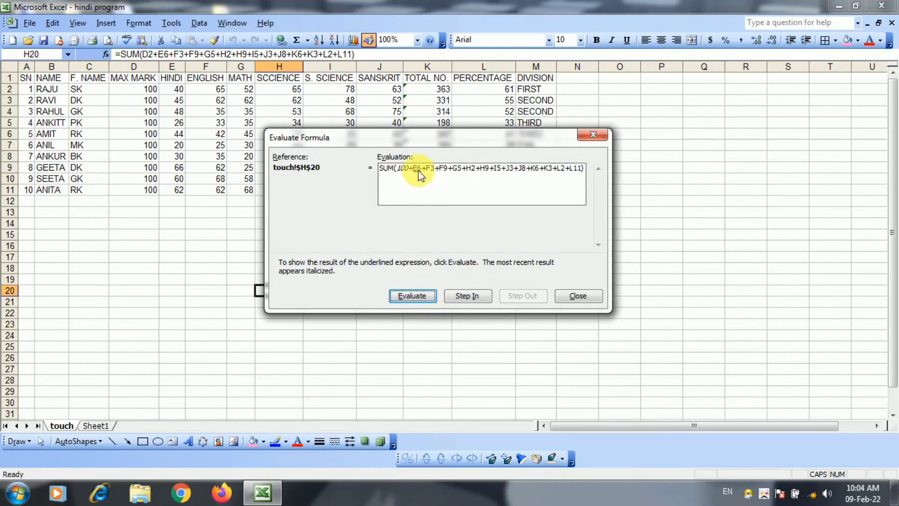
click(410, 297)
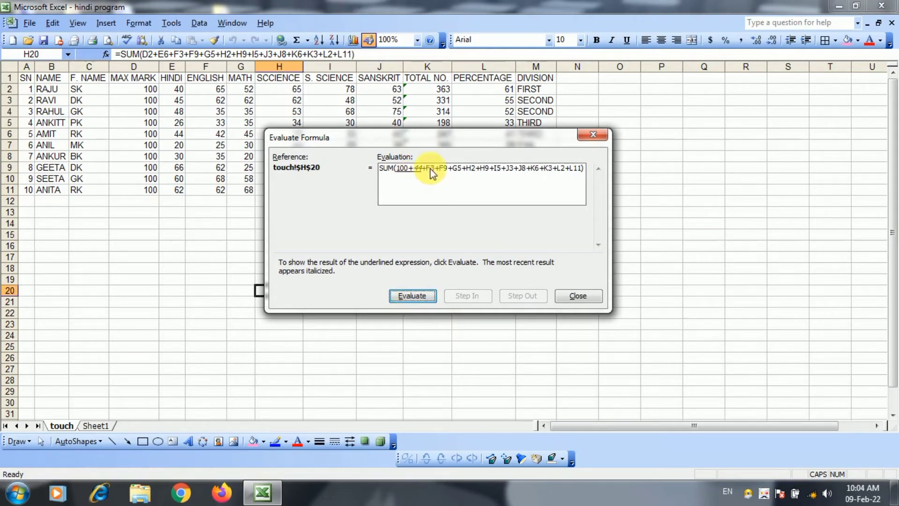
click(405, 297)
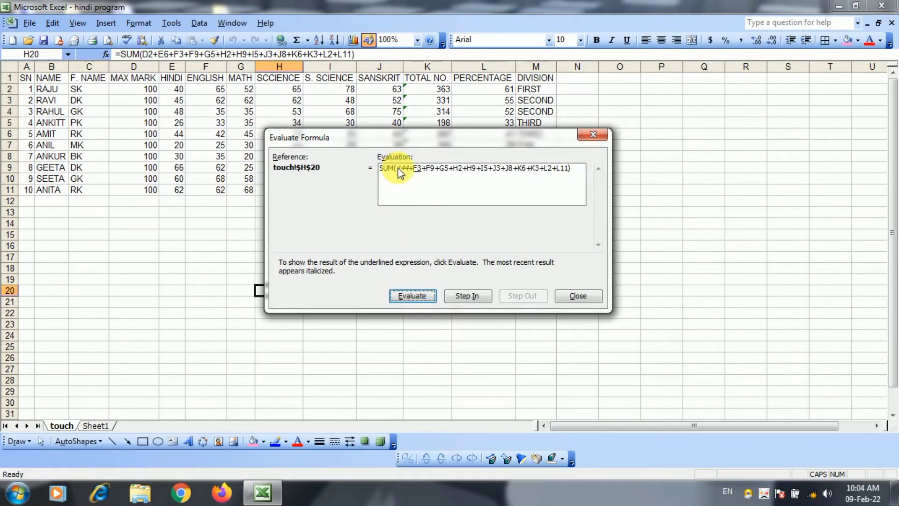
click(419, 295)
click(420, 296)
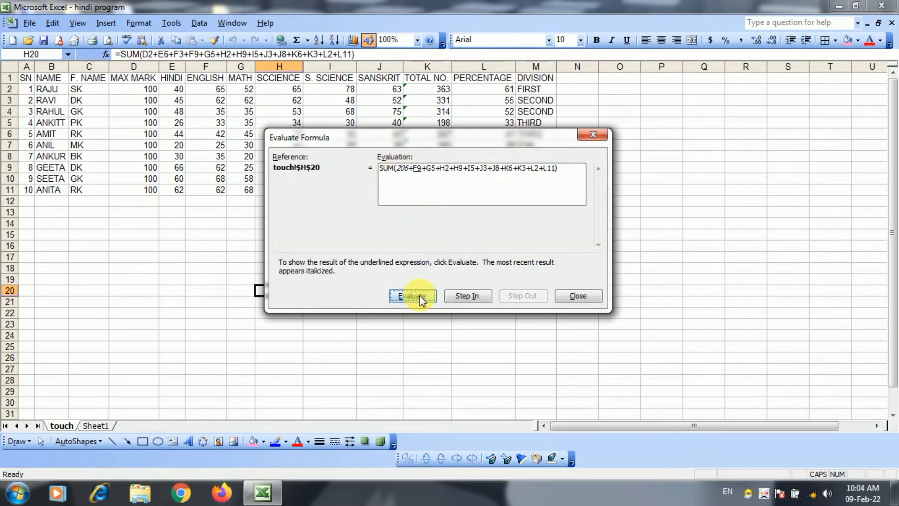
click(419, 296)
click(420, 296)
click(419, 296)
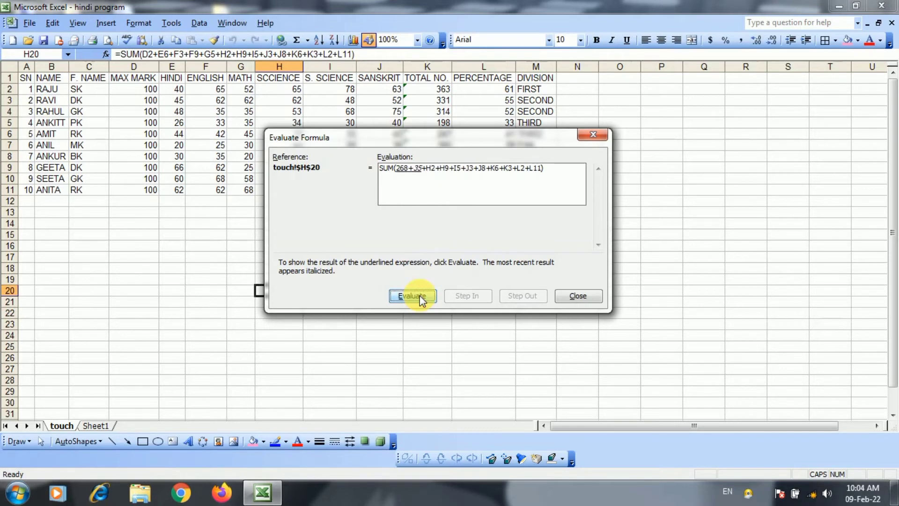
click(420, 296)
click(419, 296)
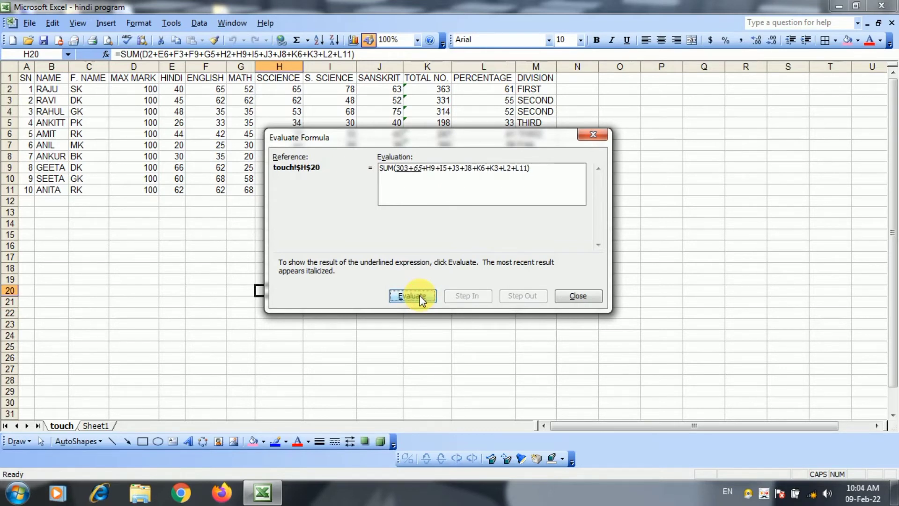
click(420, 296)
drag(445, 136, 526, 140)
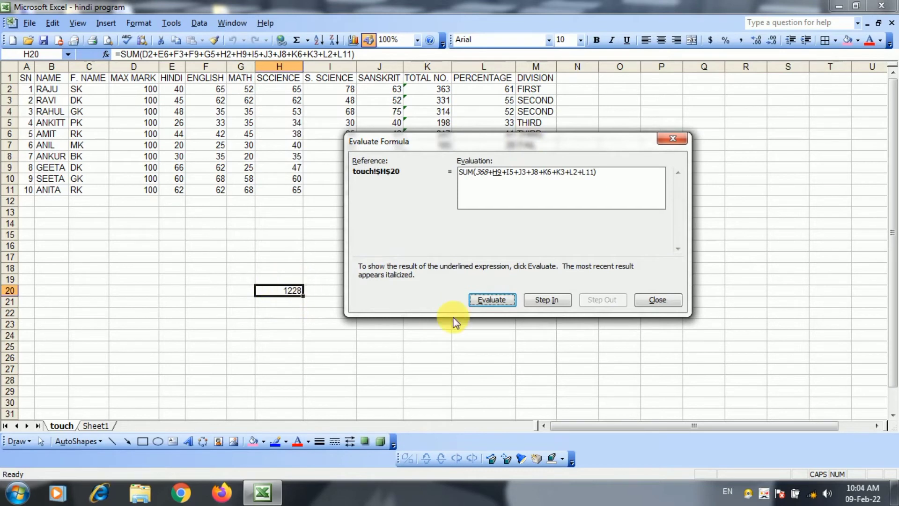
Continue evaluating H9 through L11 to reach 1228, then restart the evaluation
click(495, 299)
click(497, 299)
click(496, 299)
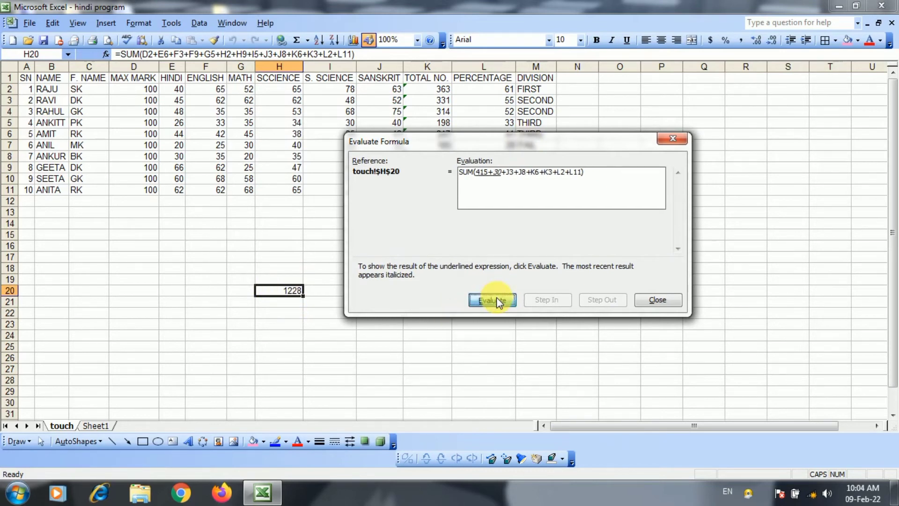
click(496, 299)
click(497, 299)
click(496, 299)
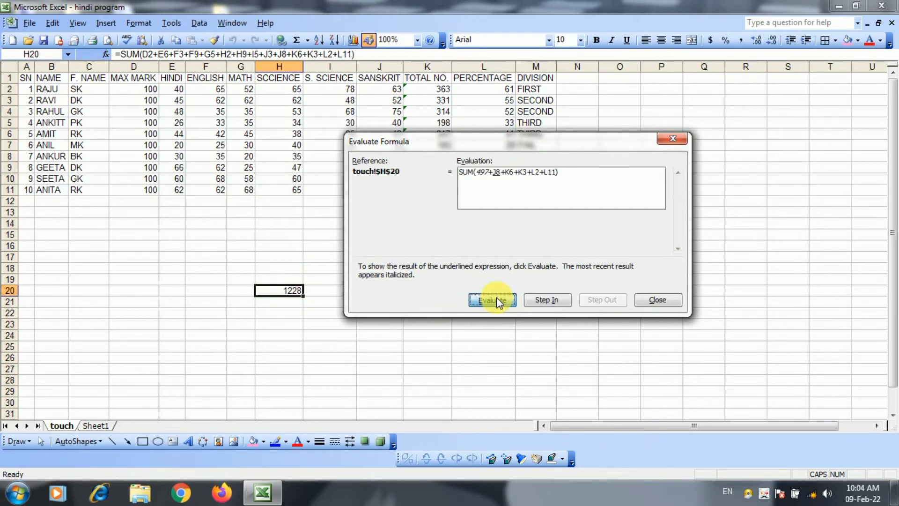
click(497, 300)
click(496, 300)
click(496, 300)
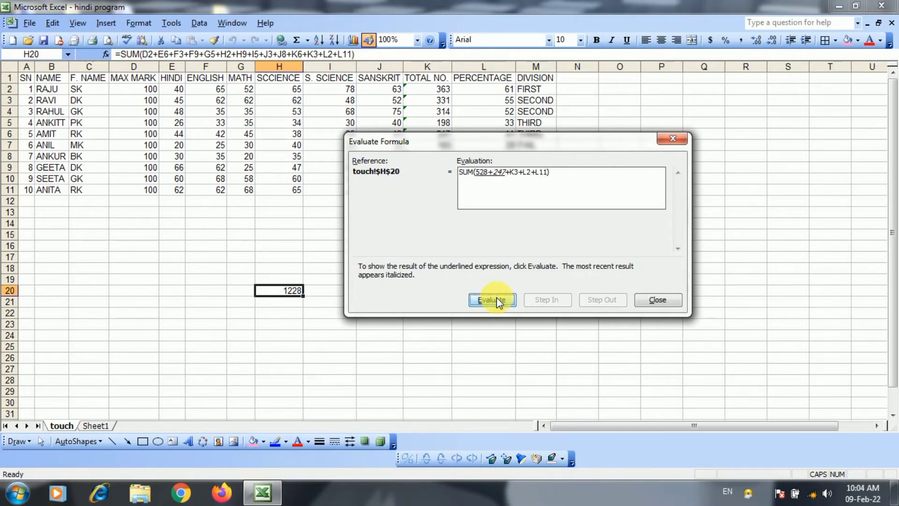
click(496, 300)
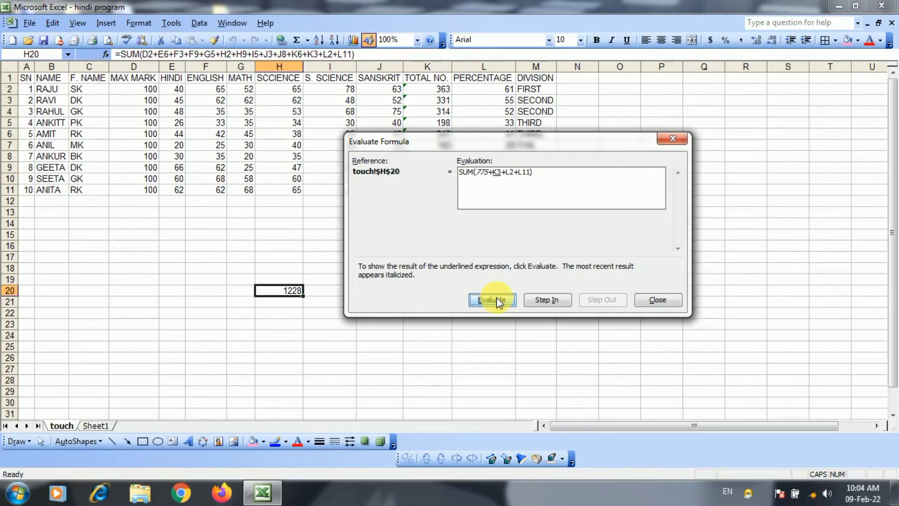
click(496, 300)
click(497, 300)
click(496, 300)
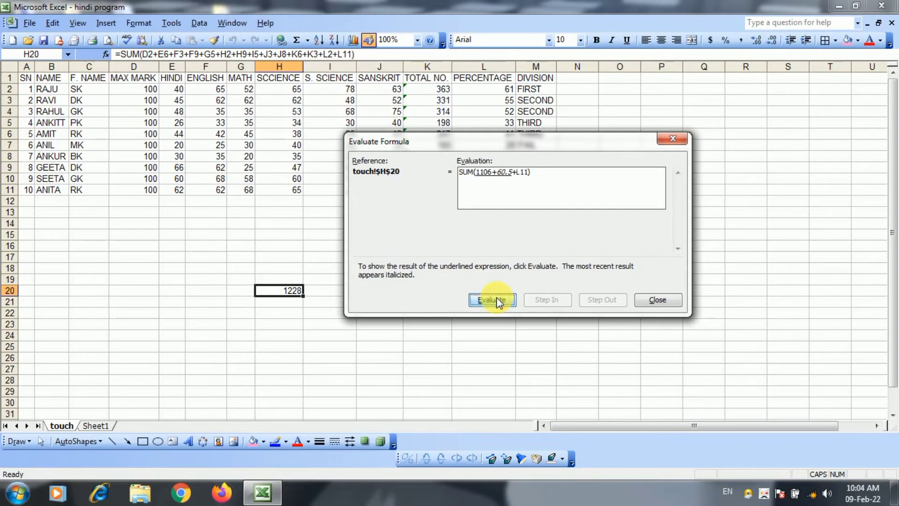
click(496, 299)
click(497, 300)
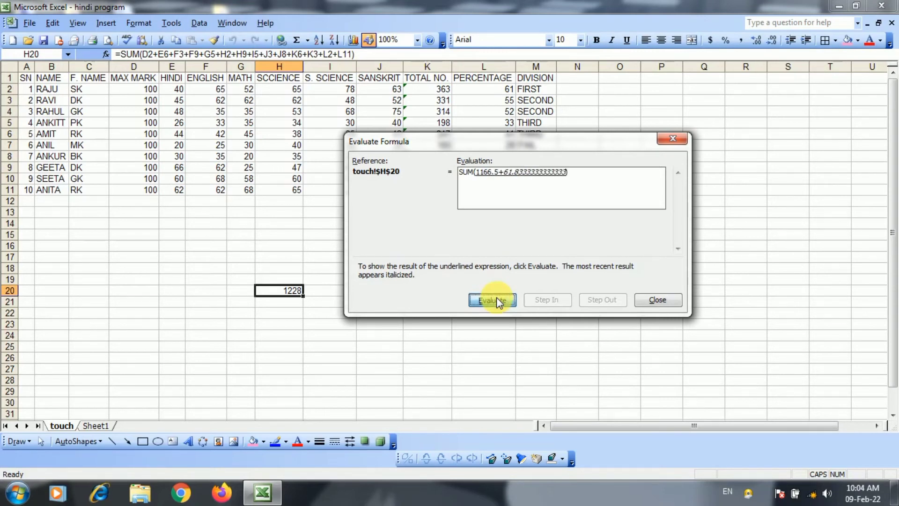
click(497, 298)
click(496, 298)
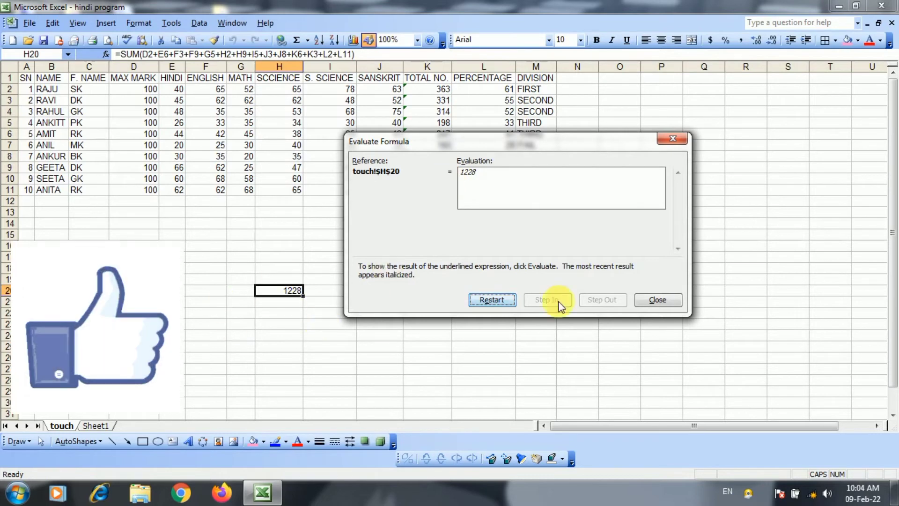
click(501, 303)
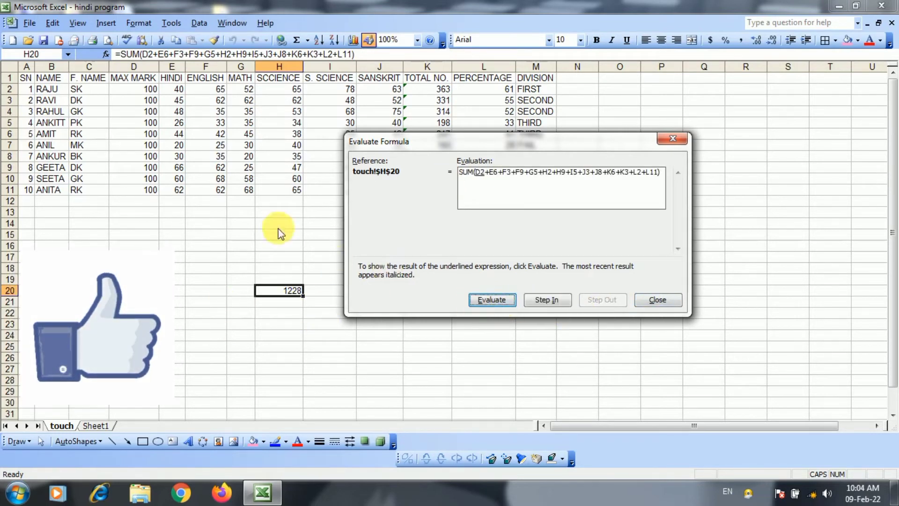
Close the Evaluate Formula dialog and expand the full Tools menu to show Formula Auditing
click(672, 299)
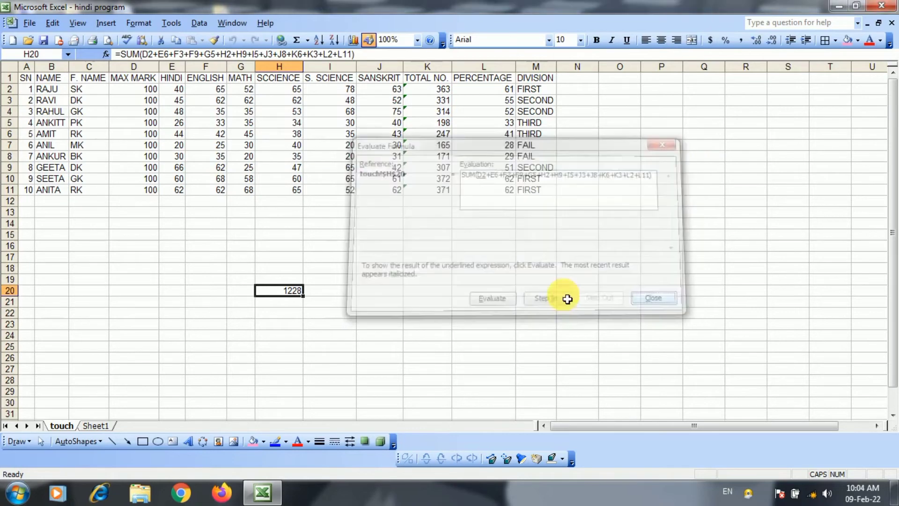
click(122, 23)
mouse_move(171, 23)
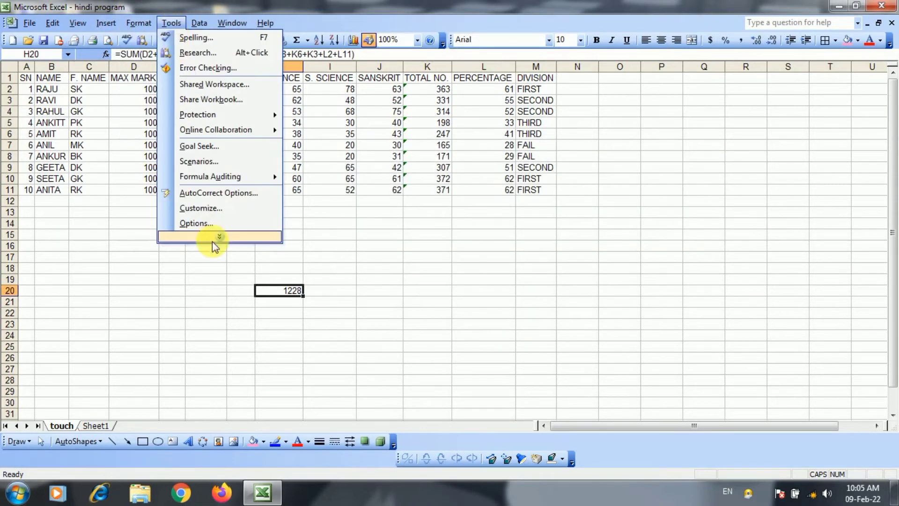
click(212, 241)
mouse_move(210, 222)
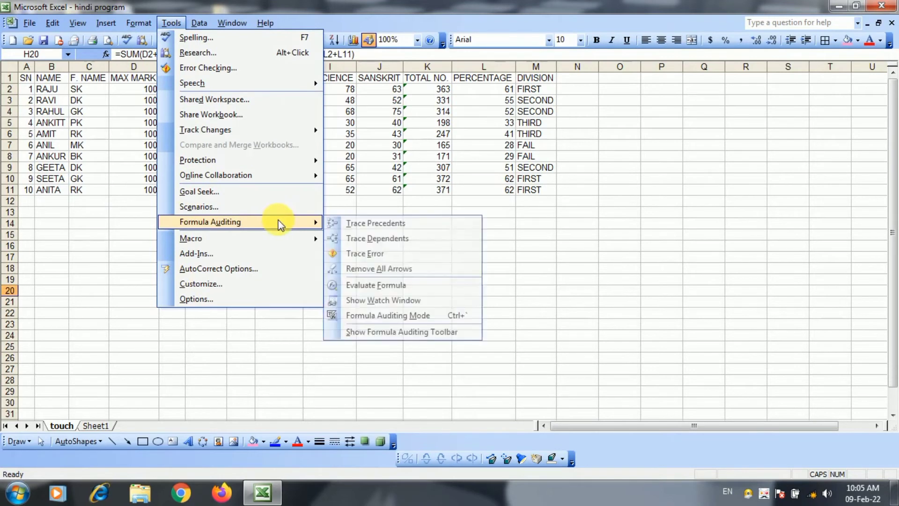
Open the Watch Window and delete the old H23 watch
click(415, 301)
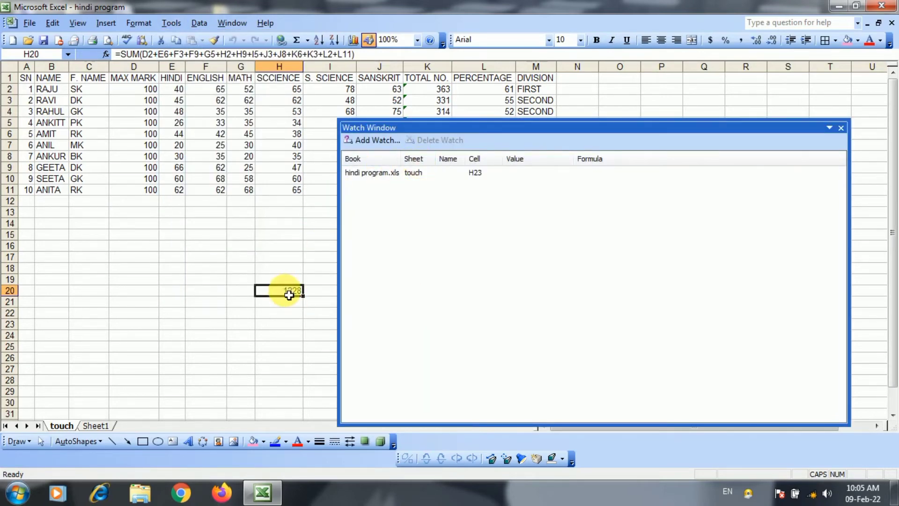
click(407, 174)
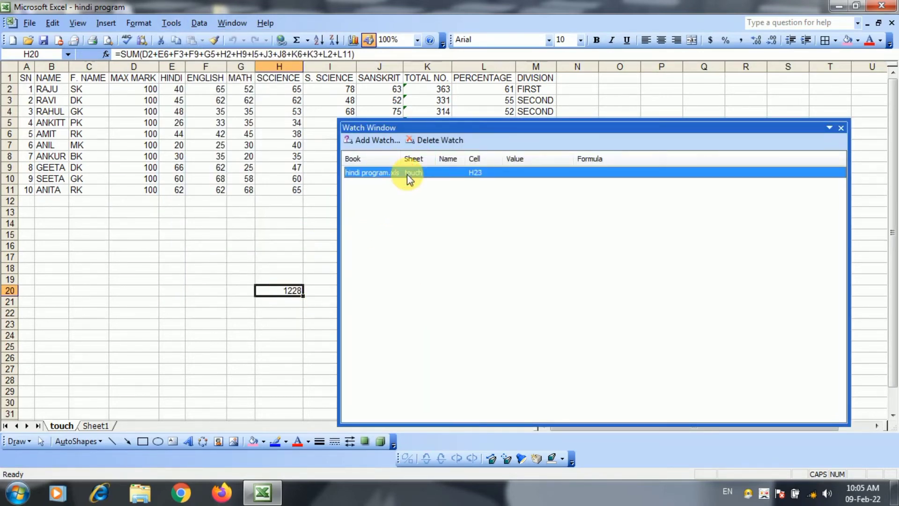
click(429, 140)
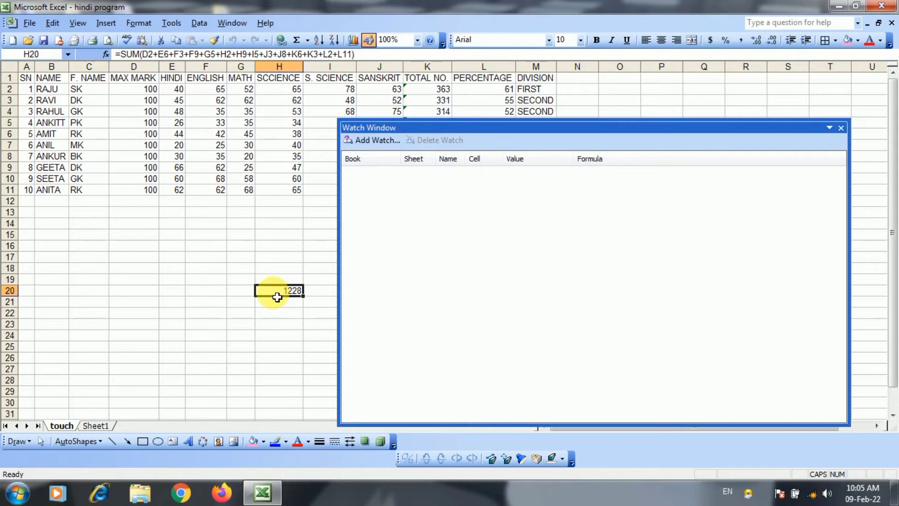
Add a watch on touch!$H$20, showing value 1228 and its SUM formula
click(370, 143)
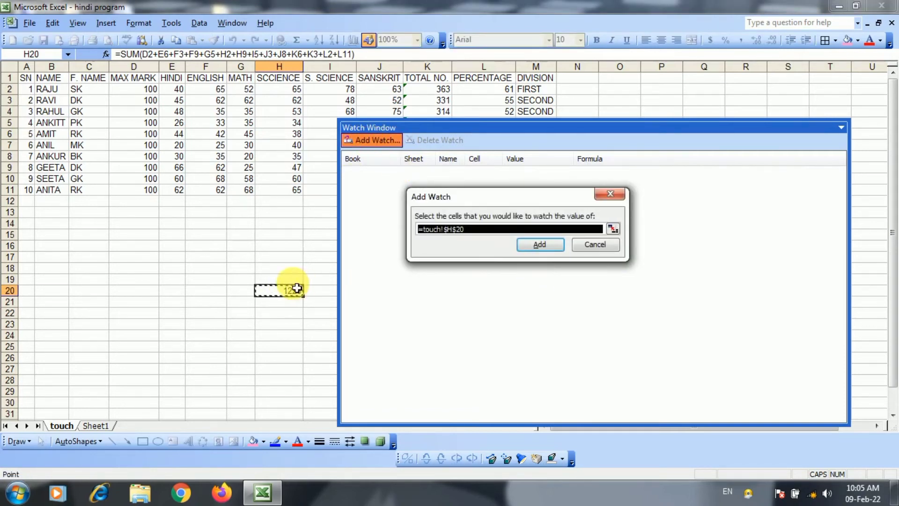
click(540, 245)
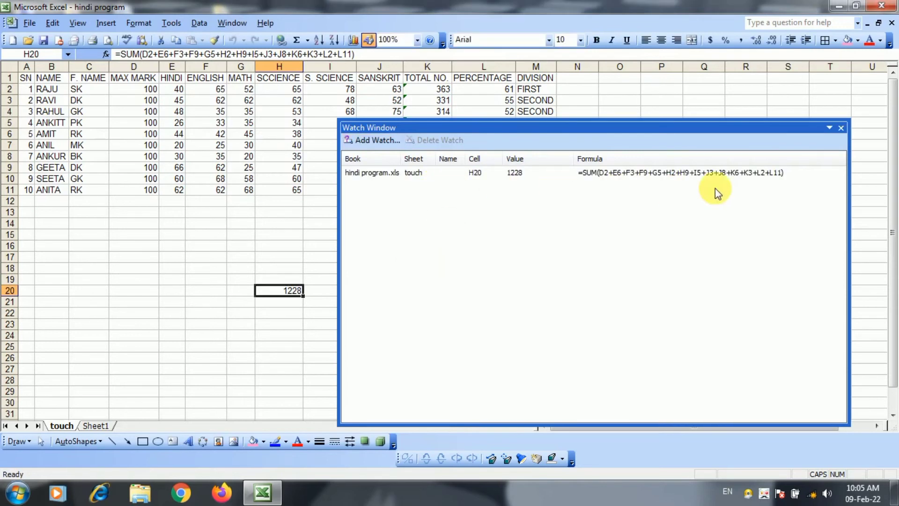
click(360, 174)
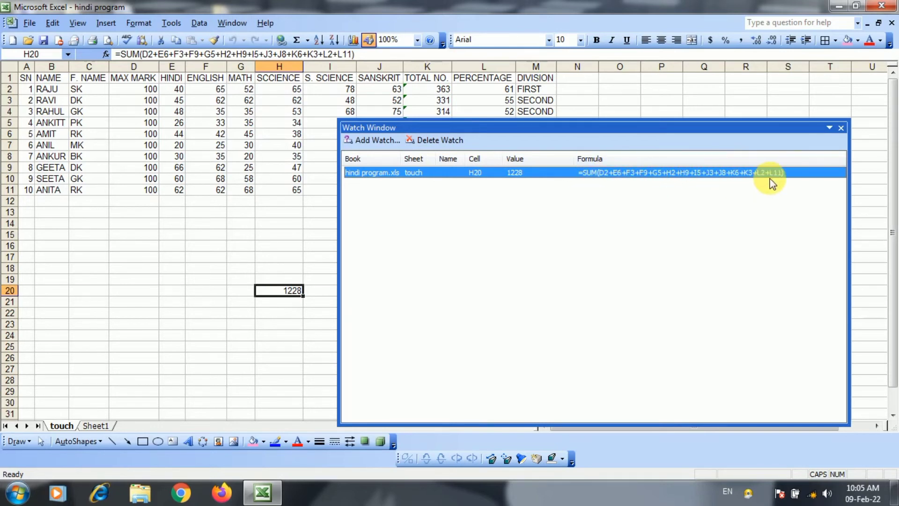
click(838, 133)
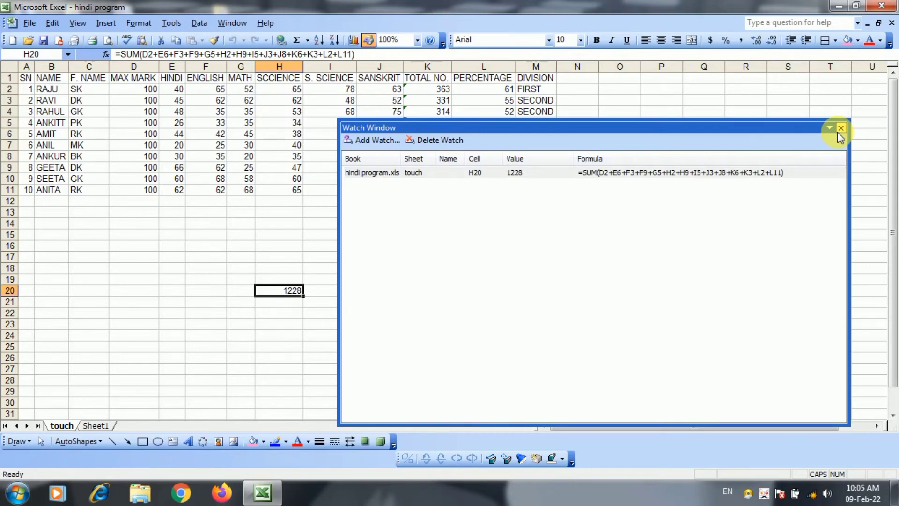
Close the Watch Window and turn on formula auditing mode to display formulas
click(841, 128)
click(181, 28)
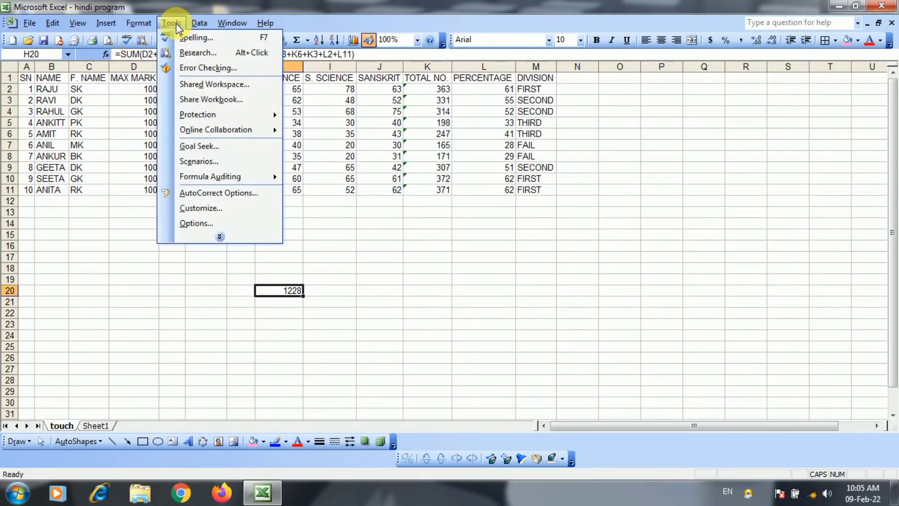
click(235, 241)
mouse_move(210, 176)
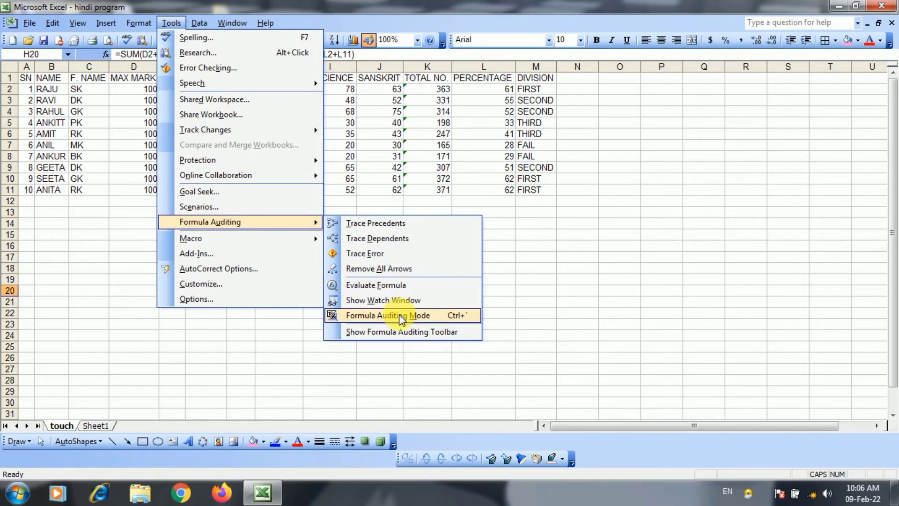
click(399, 314)
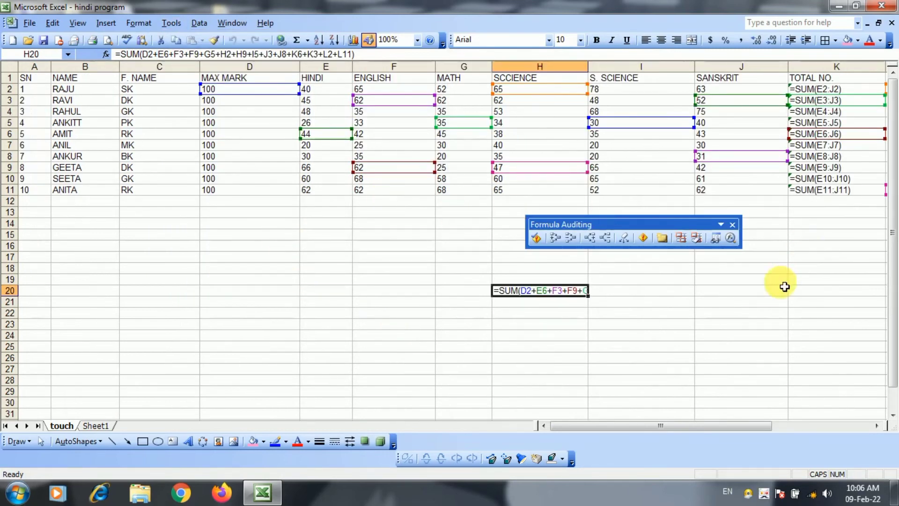
Shift the sheet view and reopen the Formula Auditing commands
click(847, 428)
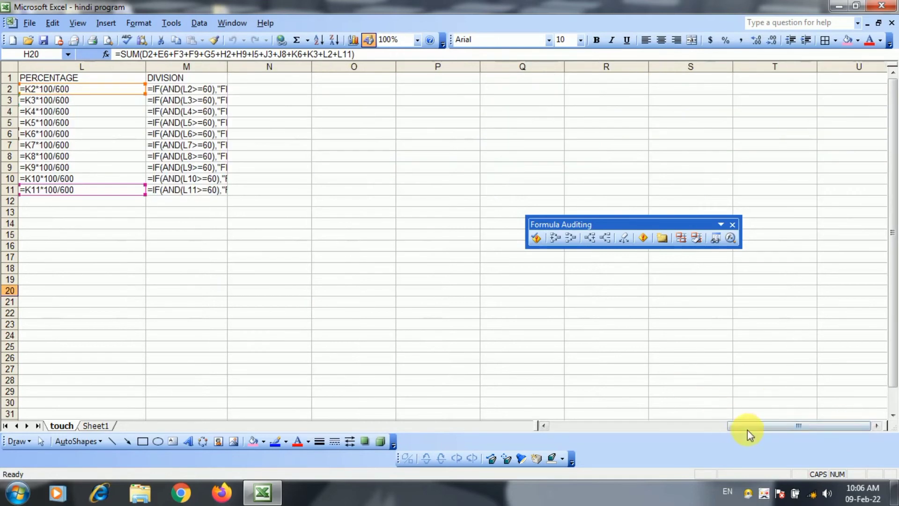
drag(747, 430, 569, 420)
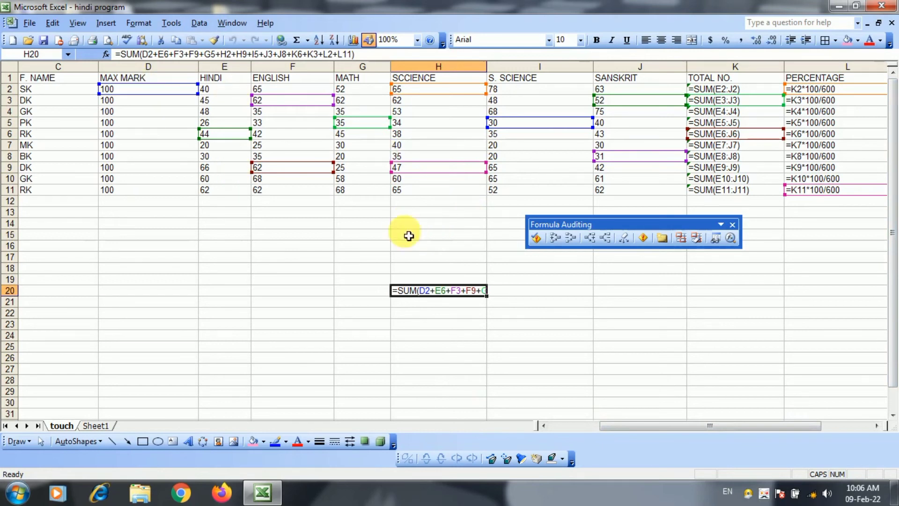
click(171, 23)
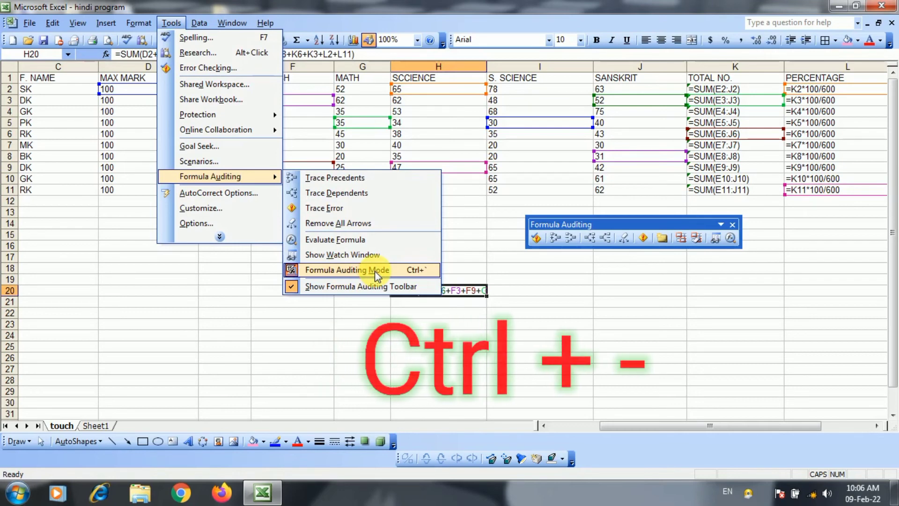
Turn off formula auditing mode so the sheet shows values, dismissing the insert-cells prompt
click(409, 272)
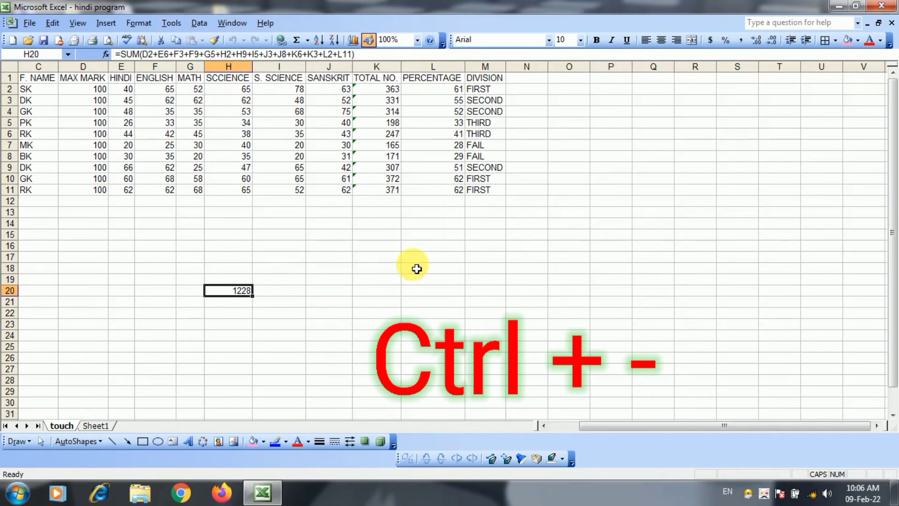
key(ctrl+plus)
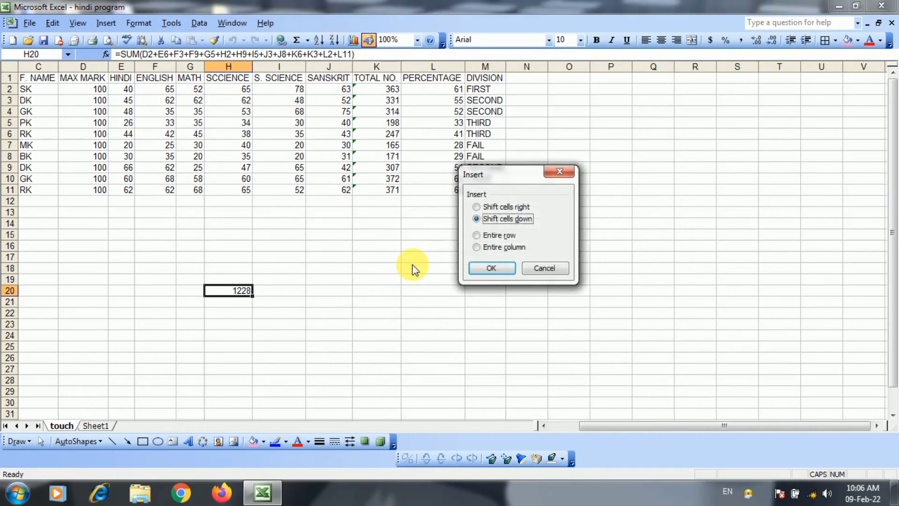
key(Escape)
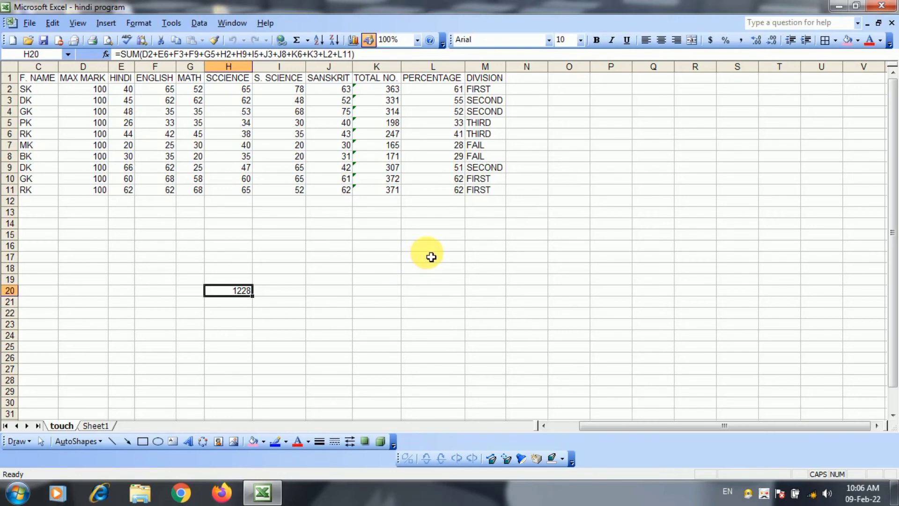
Enter today's date in H20, then undo it to restore the 1228 total
key(ctrl+semicolon)
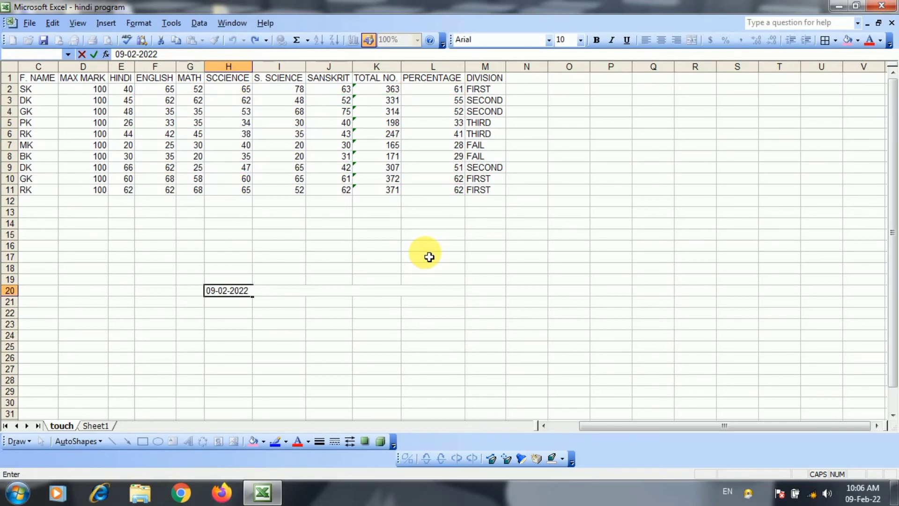
key(Return)
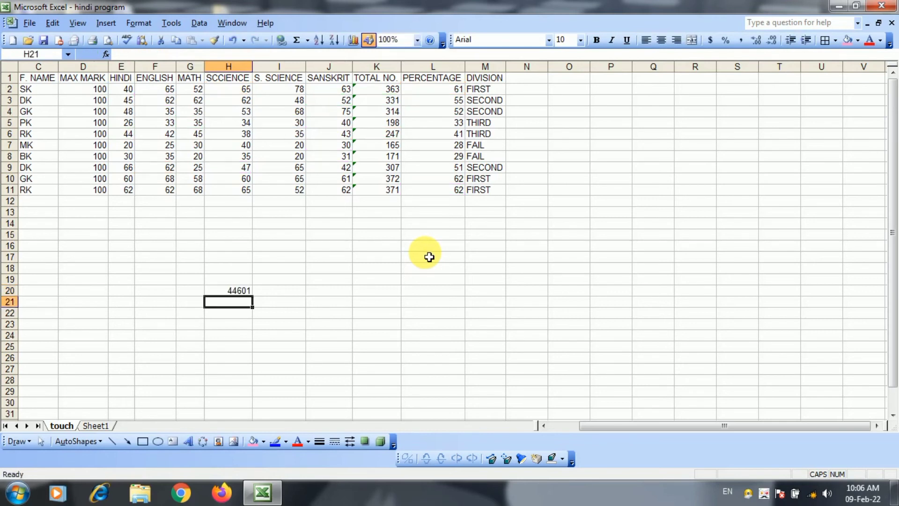
key(ctrl+z)
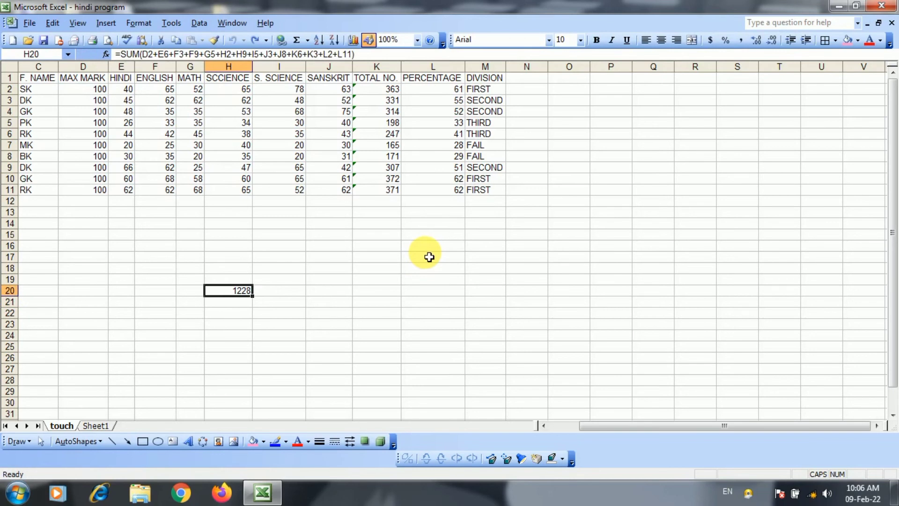
click(423, 255)
click(171, 23)
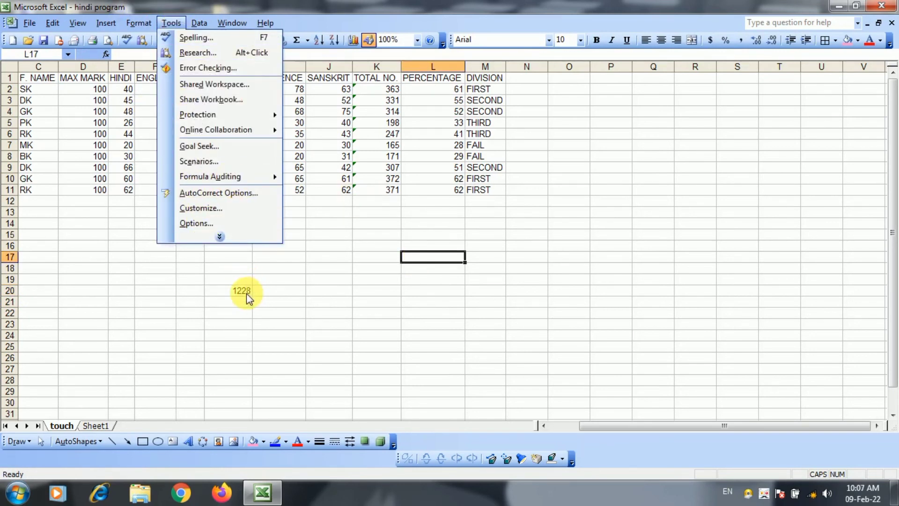
With H20 selected, show the Formula Auditing toolbar
click(244, 292)
click(172, 23)
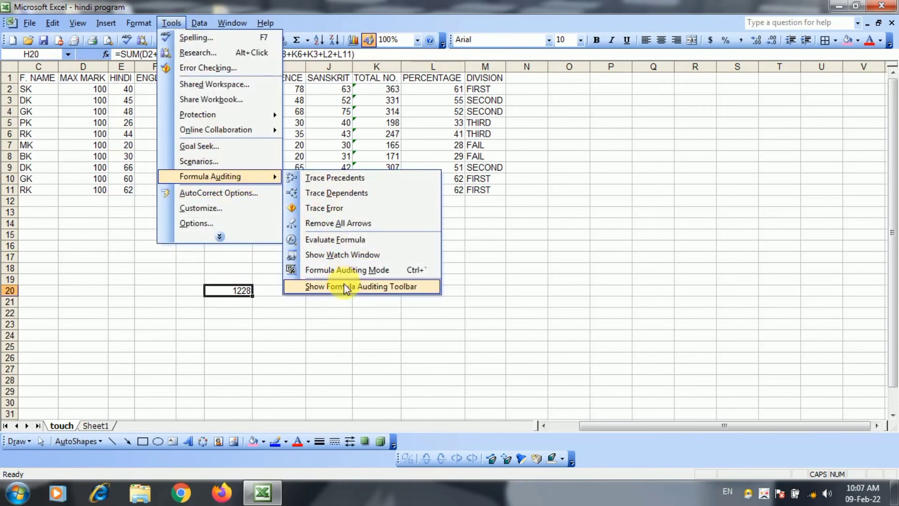
click(384, 287)
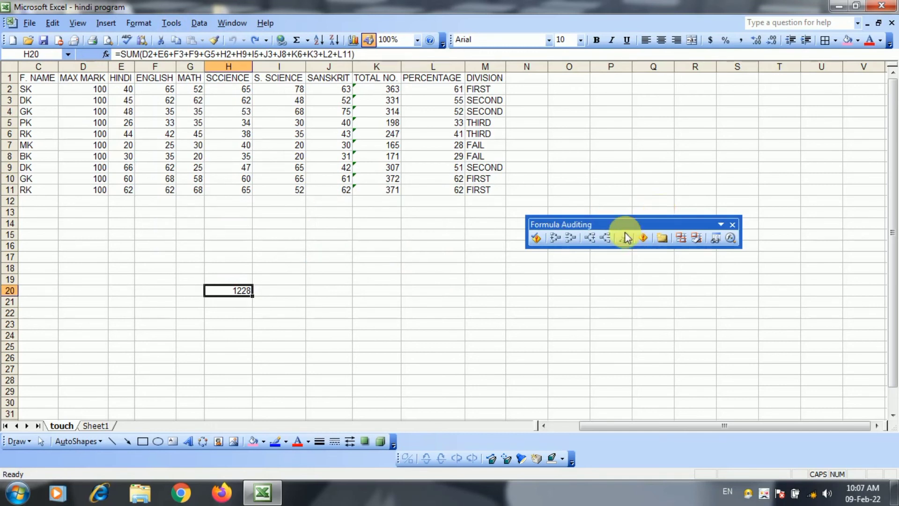
Trace two levels of precedents for H20's total, then remove the precedent arrows
click(554, 240)
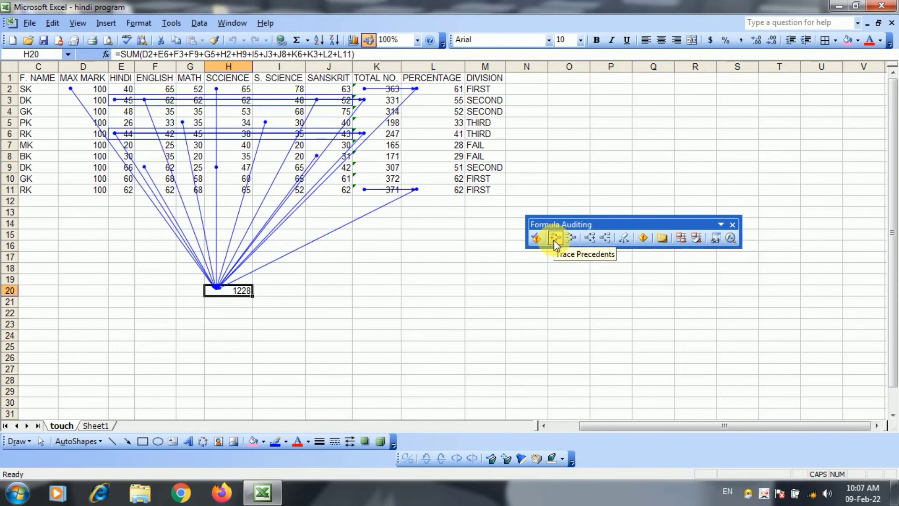
click(556, 243)
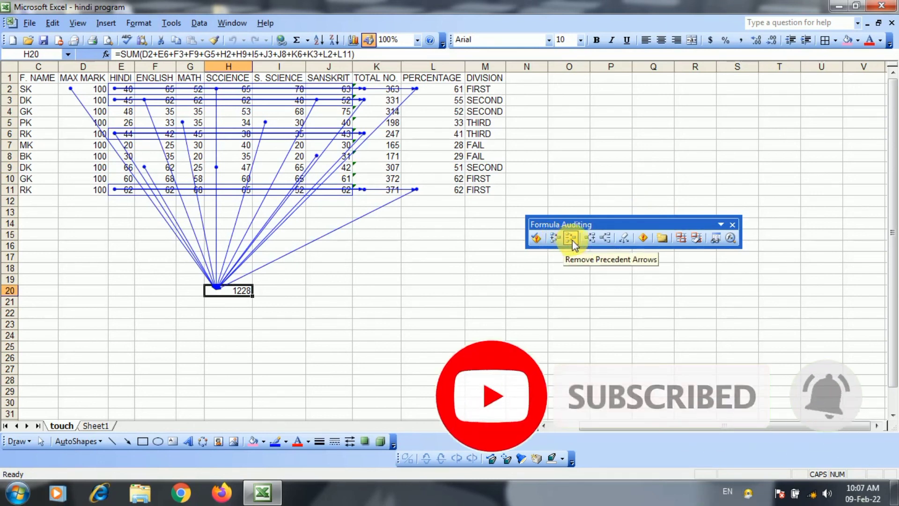
click(629, 238)
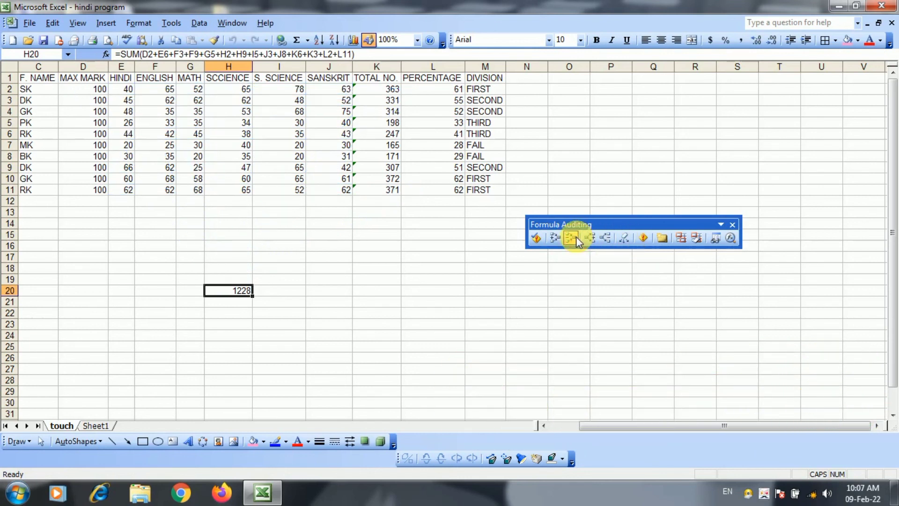
click(590, 238)
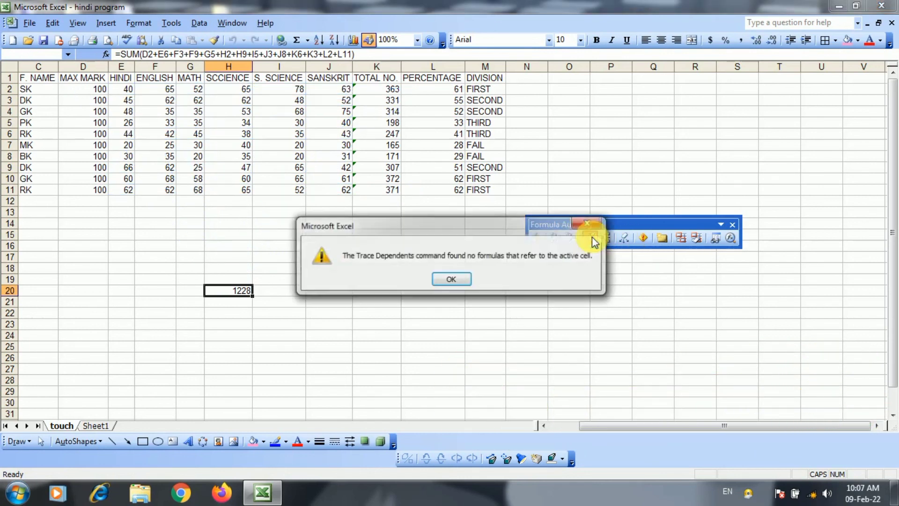
click(451, 279)
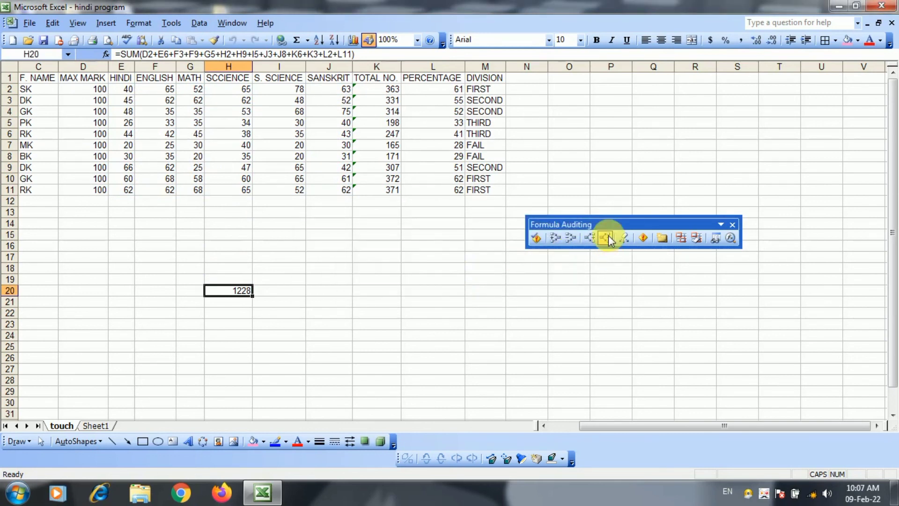
click(141, 89)
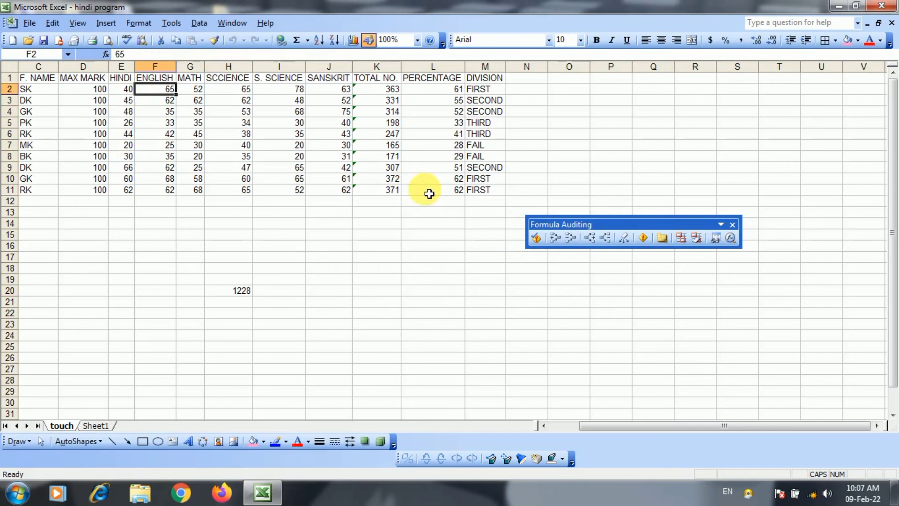
click(589, 239)
click(588, 239)
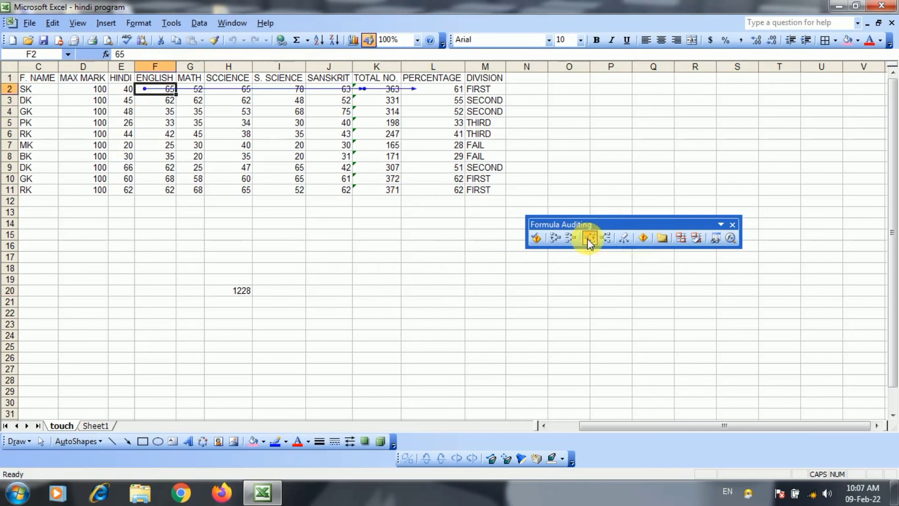
click(588, 239)
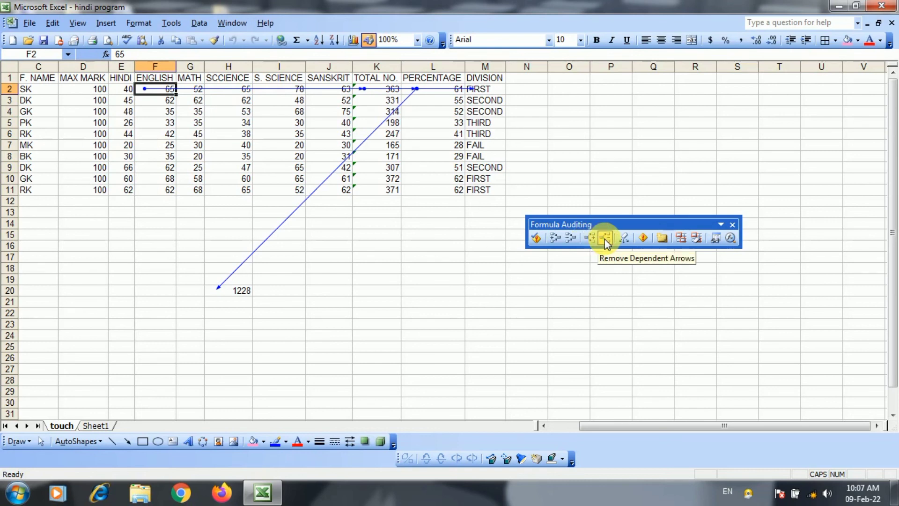
click(605, 239)
click(605, 240)
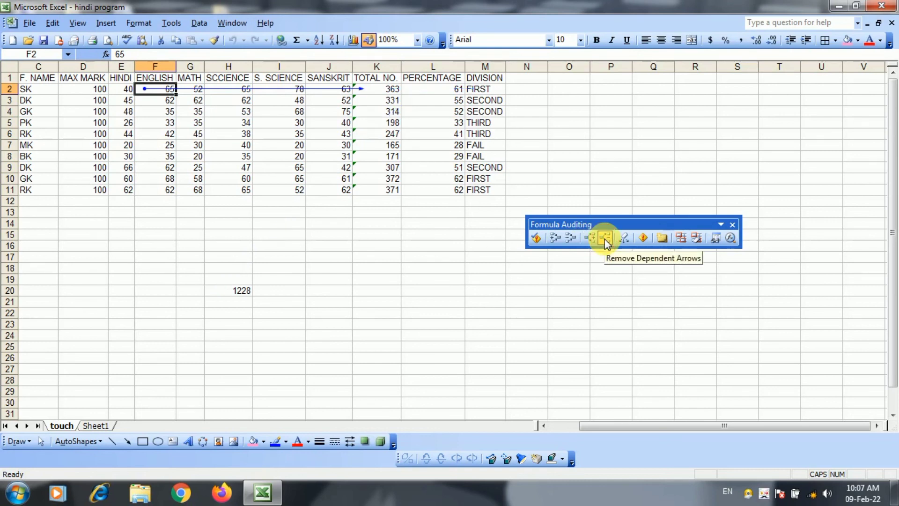
click(605, 239)
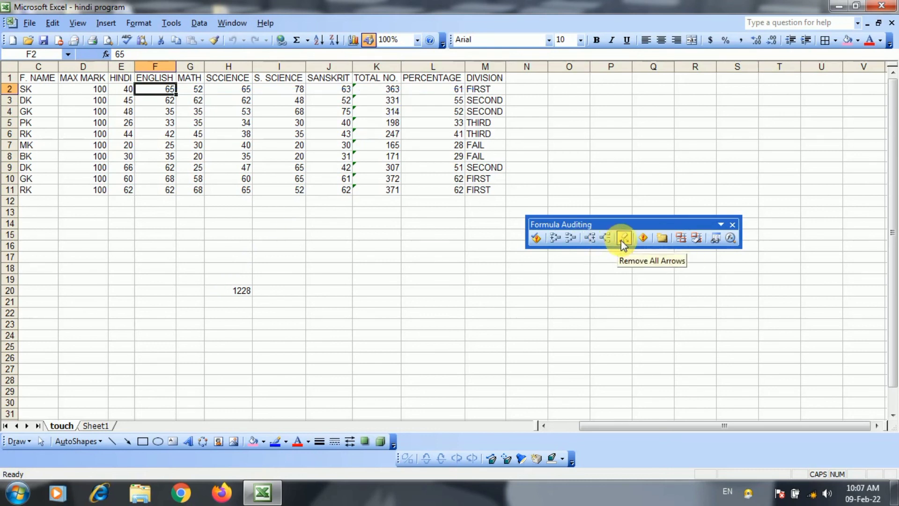
click(621, 239)
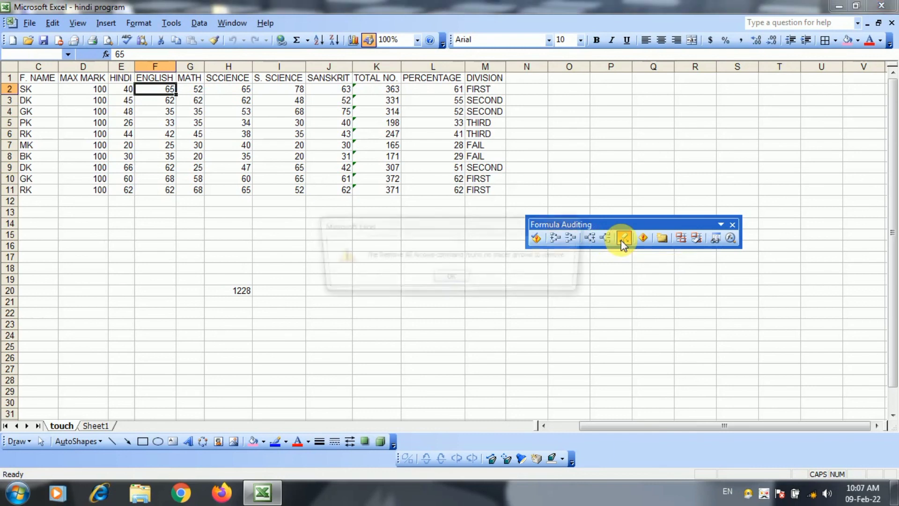
click(457, 277)
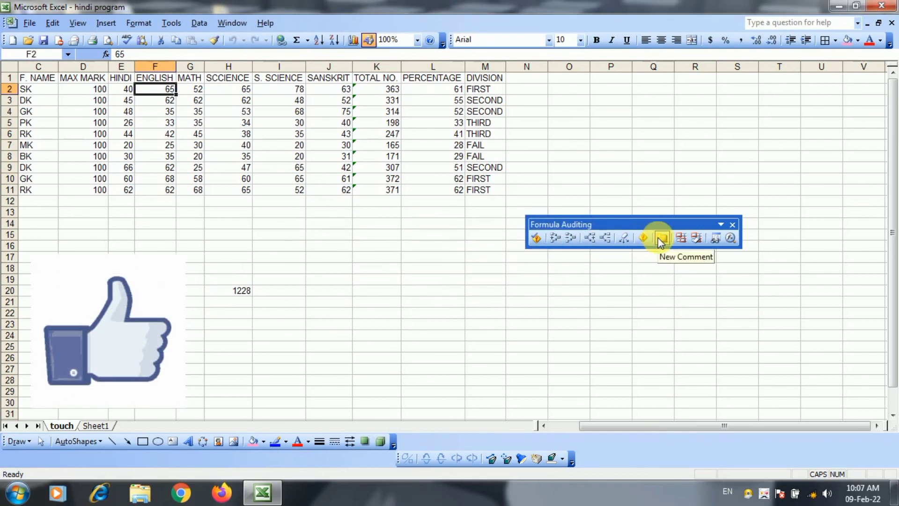